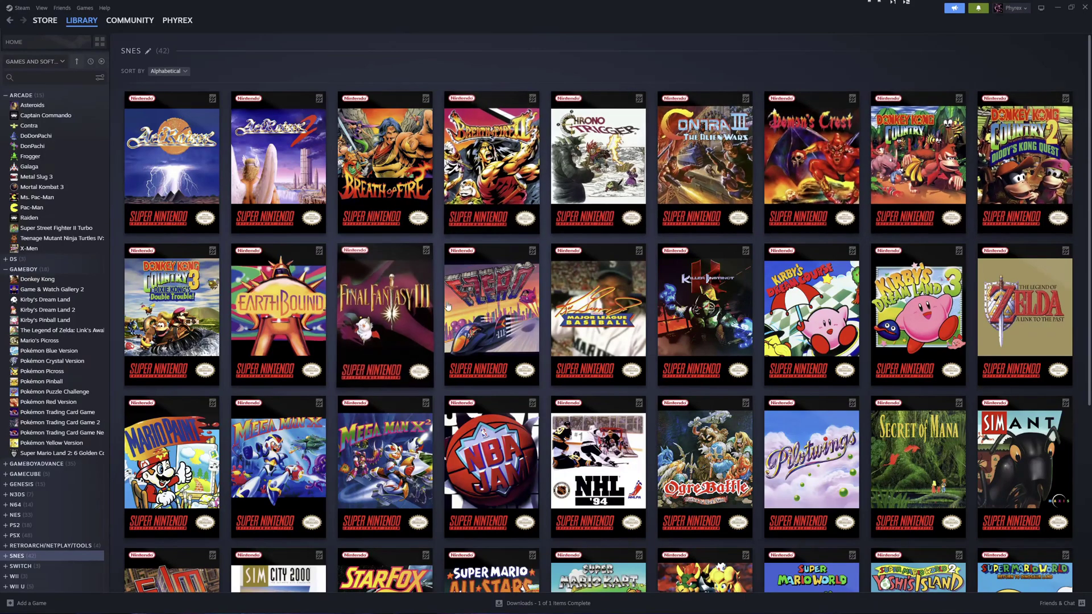
Step: Launch Breath of Fire from the SNES collection
click(378, 168)
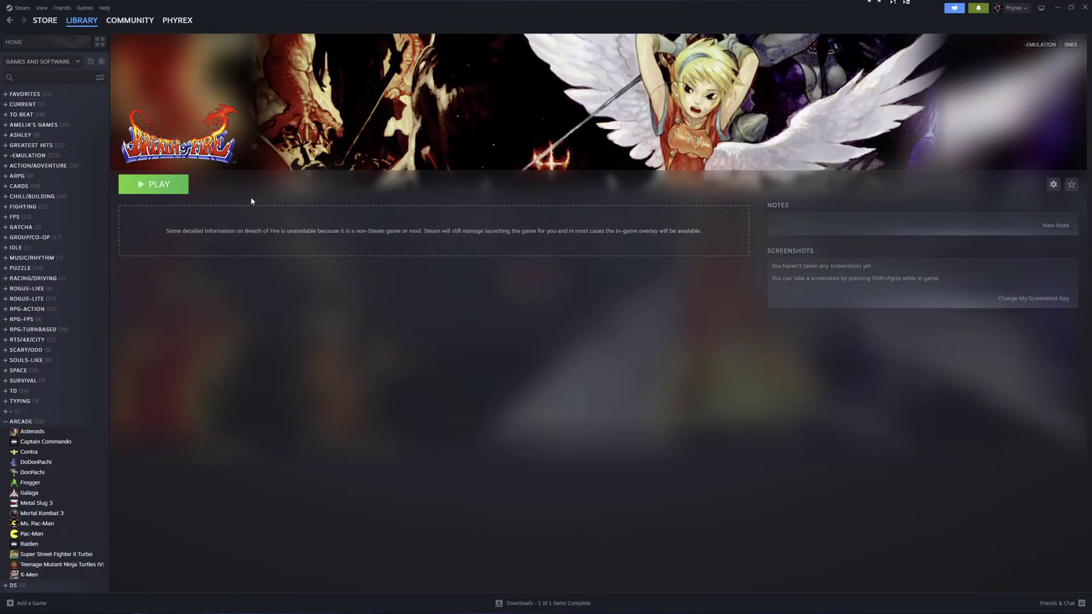
click(157, 187)
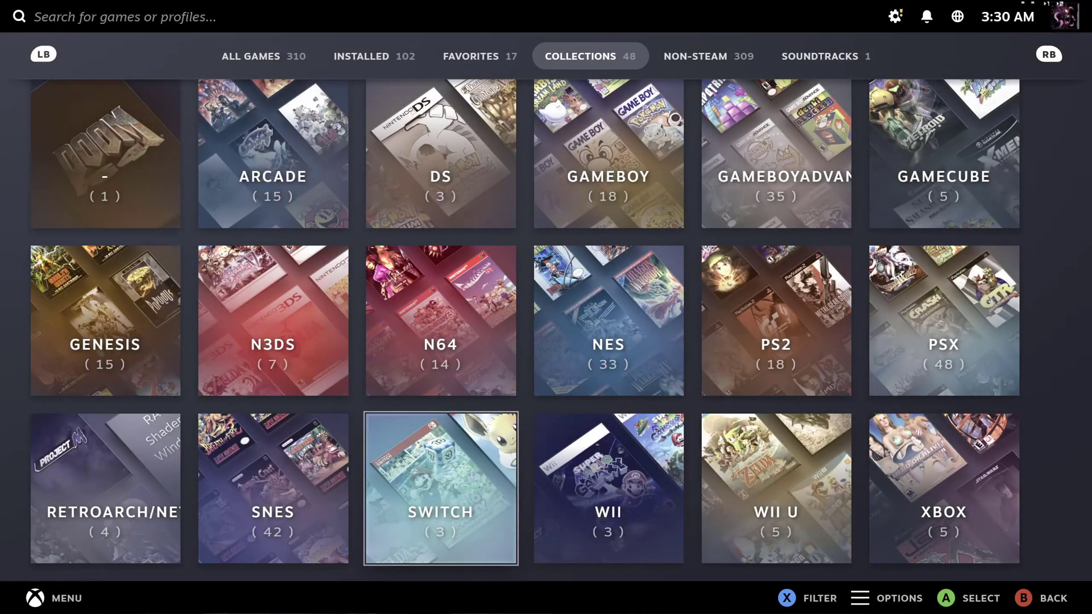
Step: Open the NES collection and launch Castlevania II: Simon's Quest
key(Up)
key(Right)
key(Right)
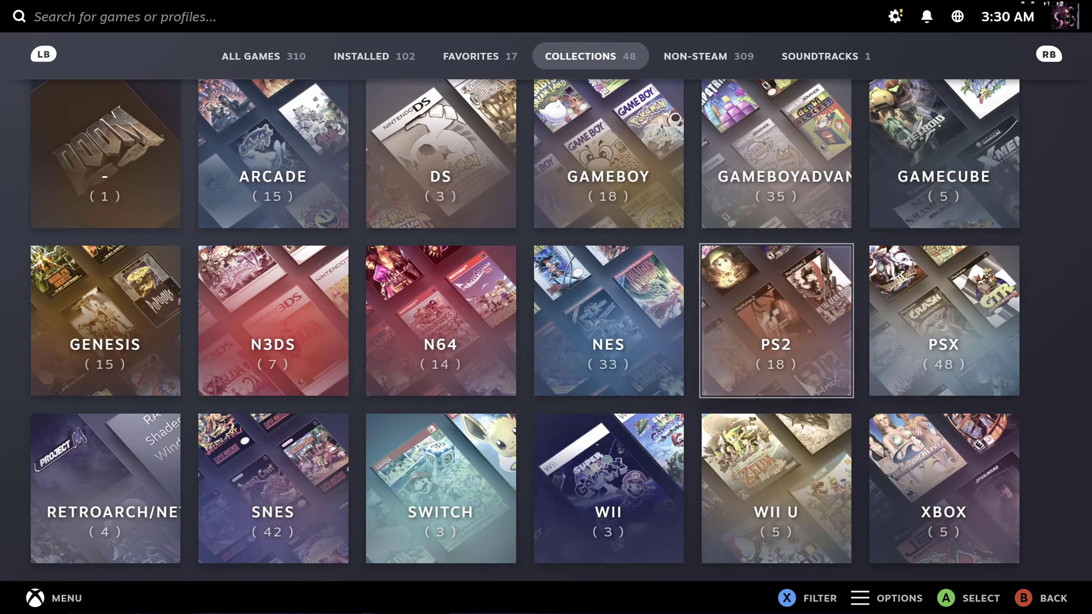
key(Left)
key(Return)
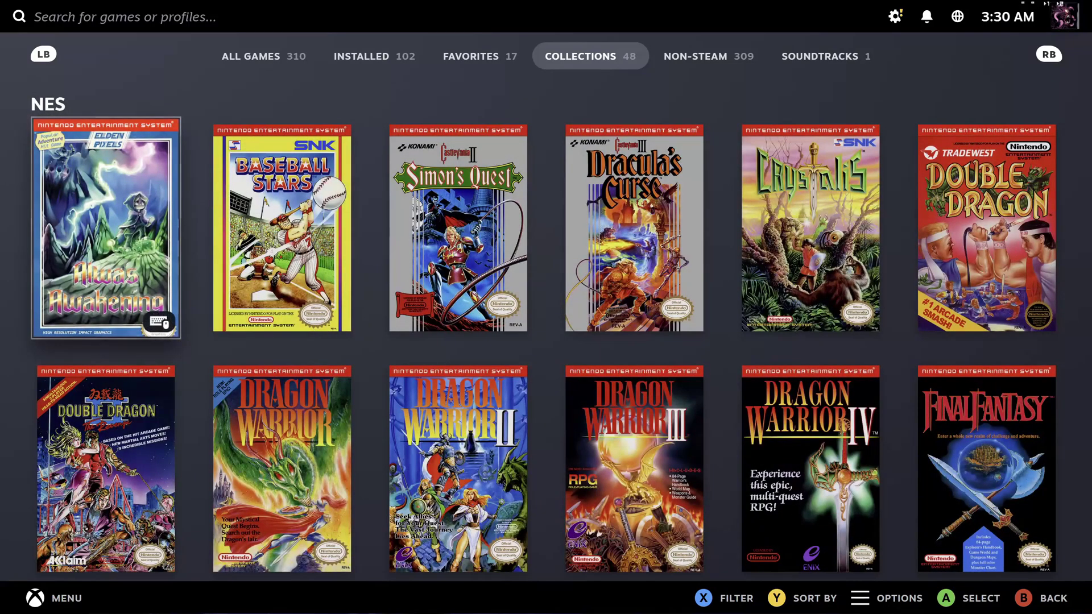
key(Right)
key(Right)
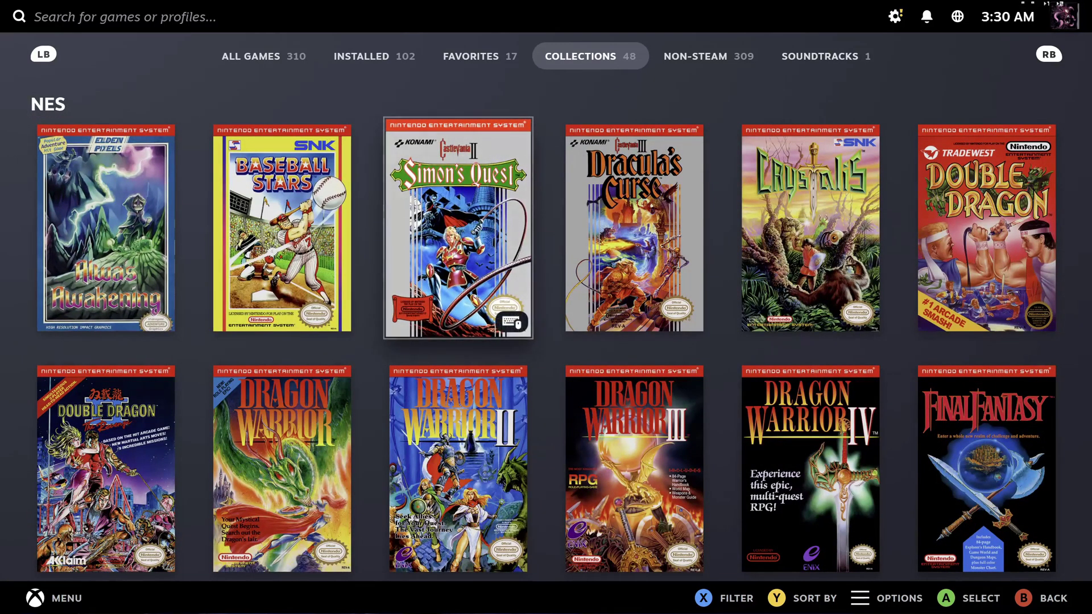
key(Return)
key(Return)
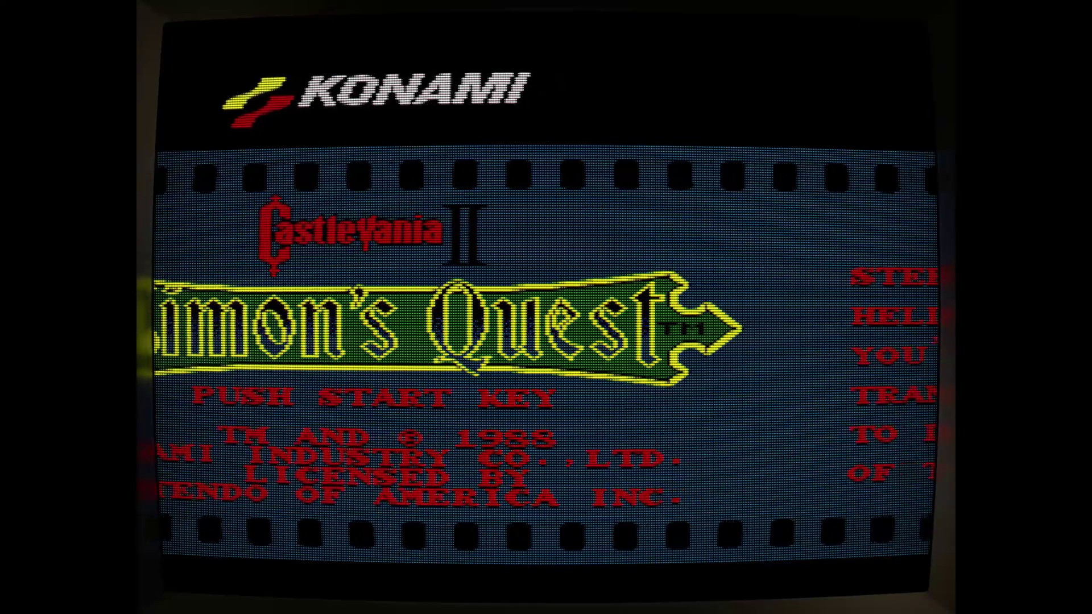
Step: Start Simon's Quest past its title screen, and quit RetroArch from its main menu
key(Return)
key(F1)
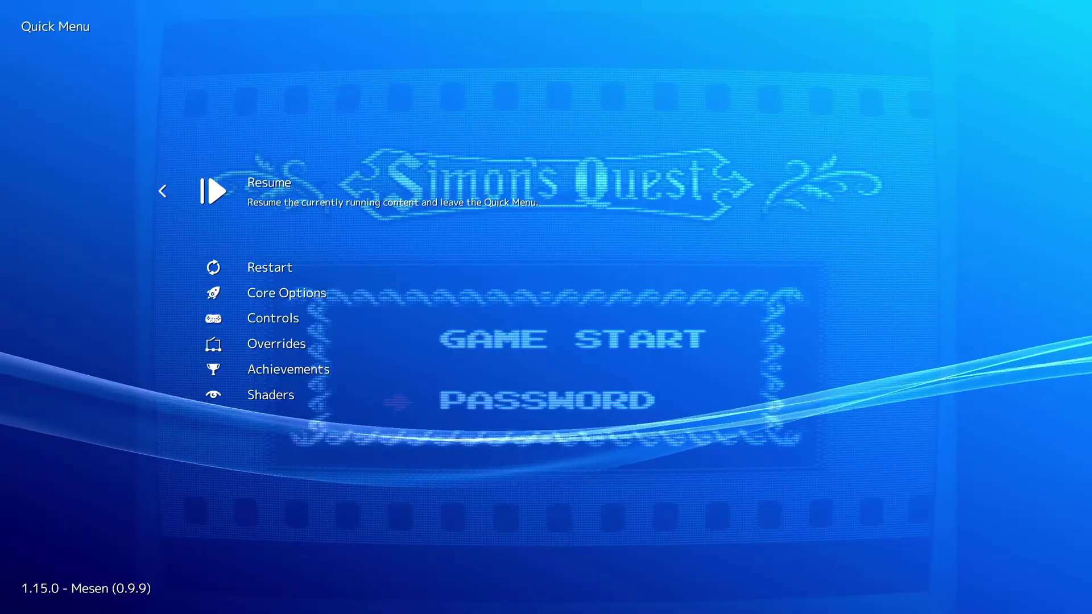
key(BackSpace)
key(Down)
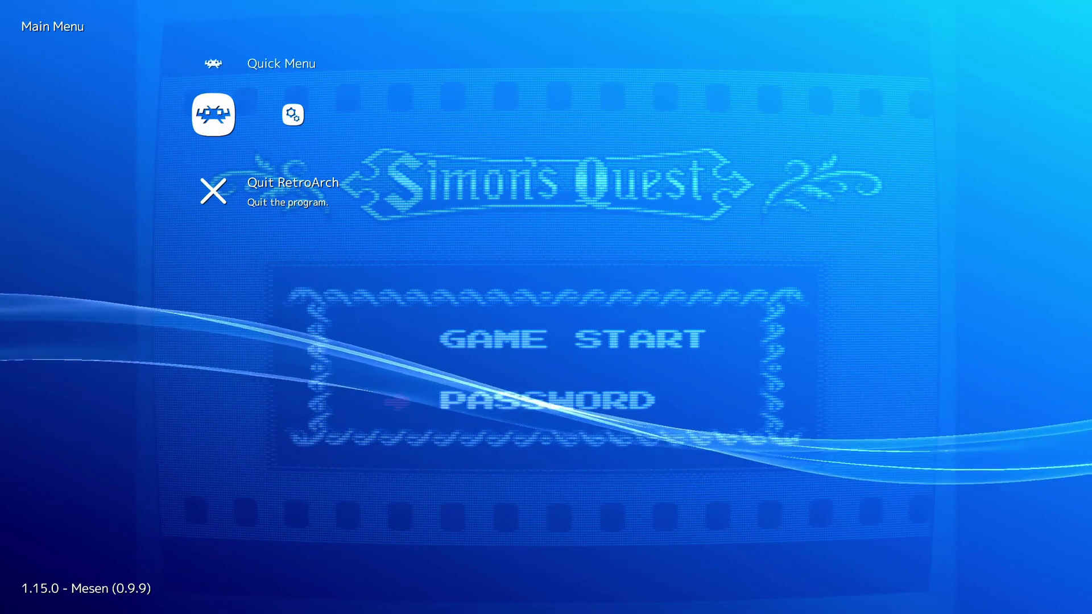
key(Return)
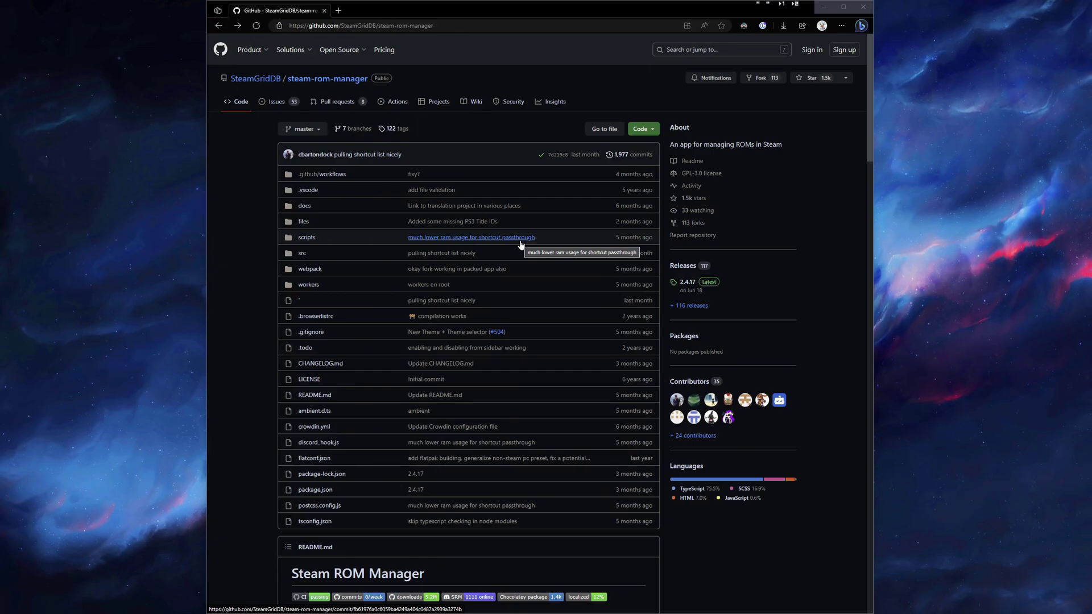
Step: Download Steam-ROM-Manager-Setup-2.4.17.exe from the latest GitHub release and run the installer
click(687, 283)
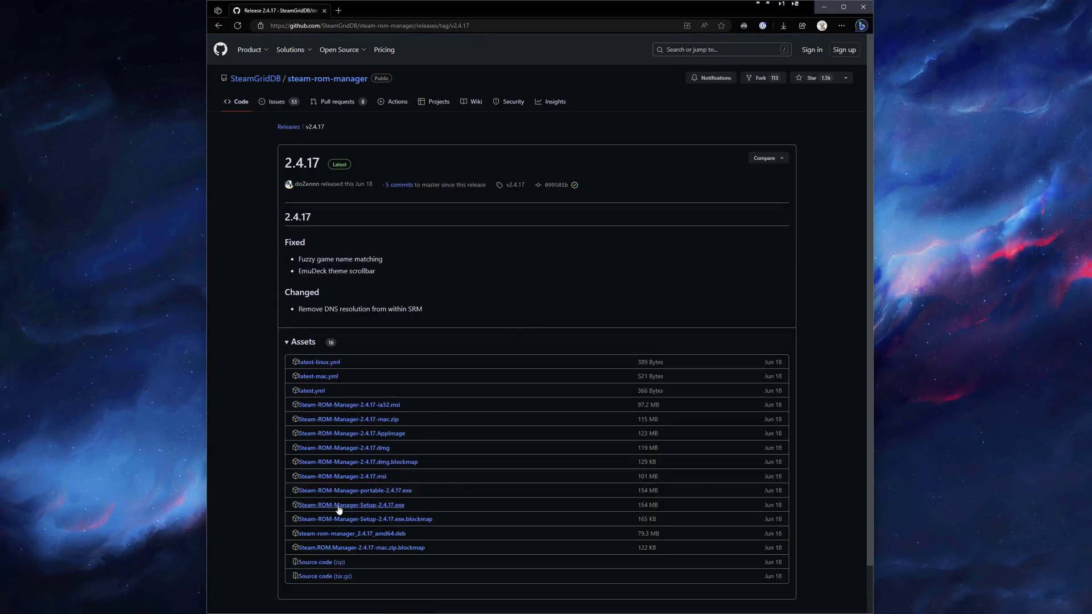
click(395, 508)
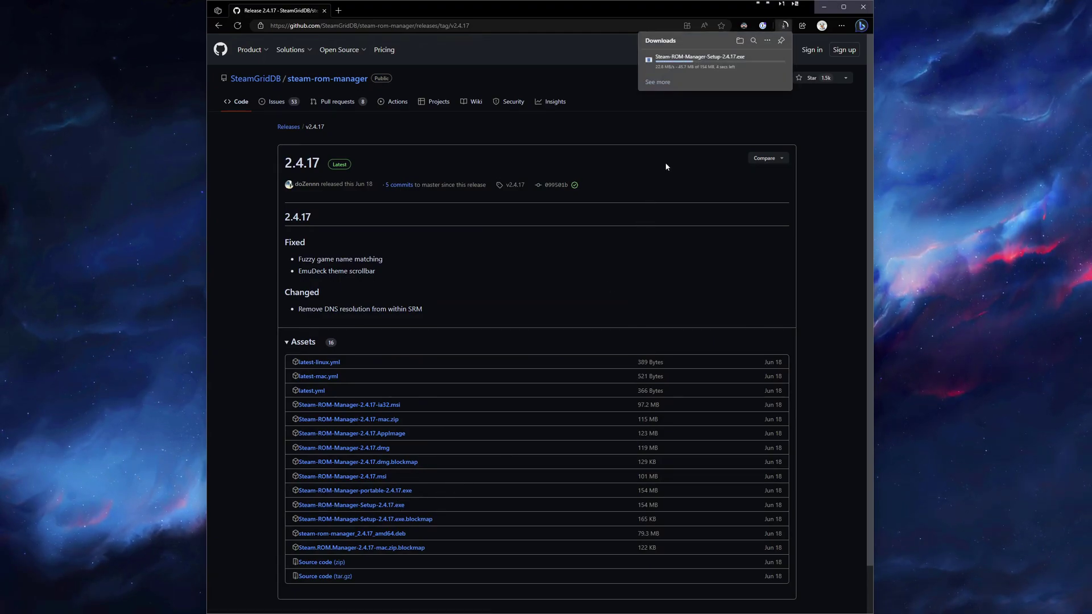
click(740, 59)
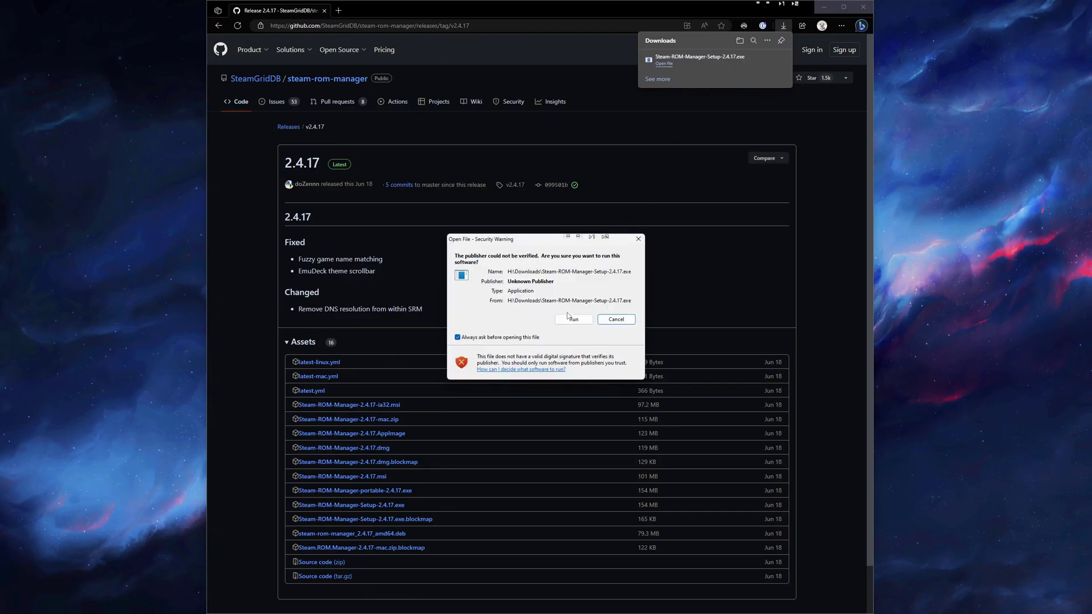
click(572, 319)
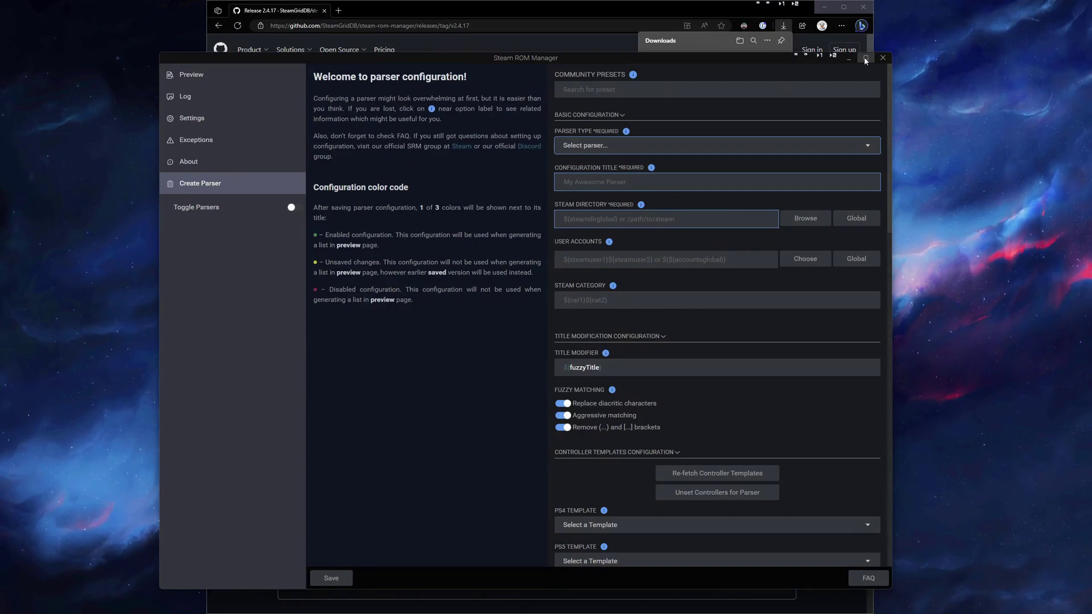
Step: Maximize Steam ROM Manager and load the community preset "Nintendo SNES - Retroarch - Snes9x" into the new parser
click(865, 59)
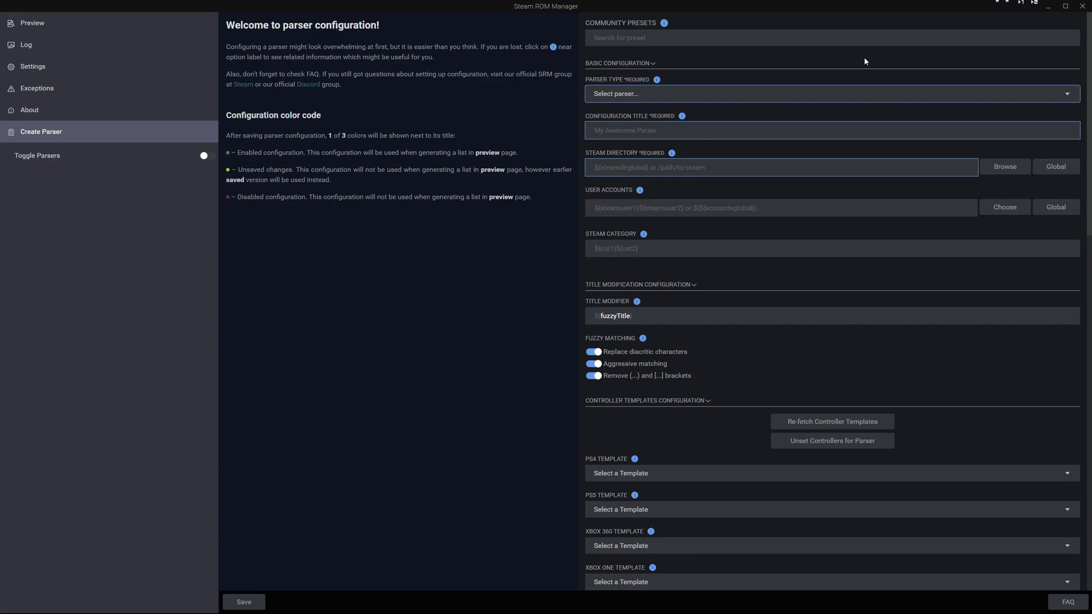
click(810, 40)
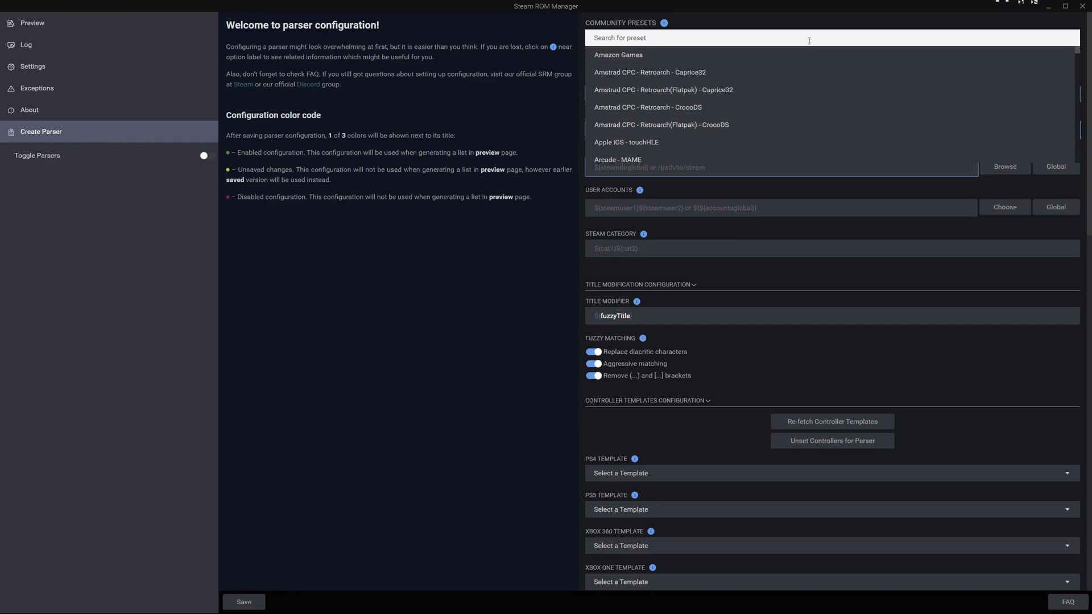
text(snes)
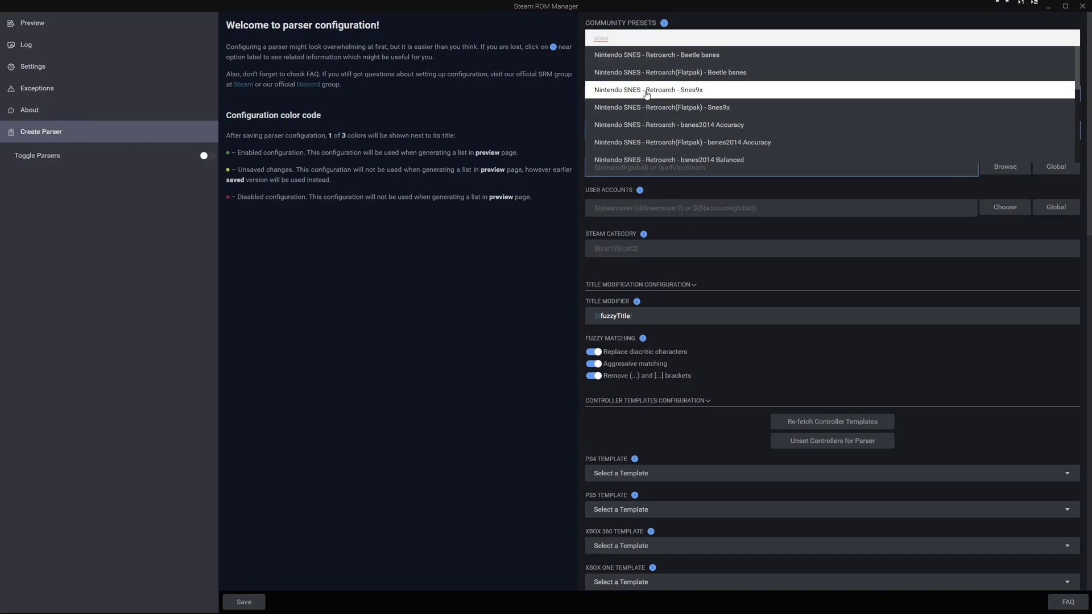
click(677, 91)
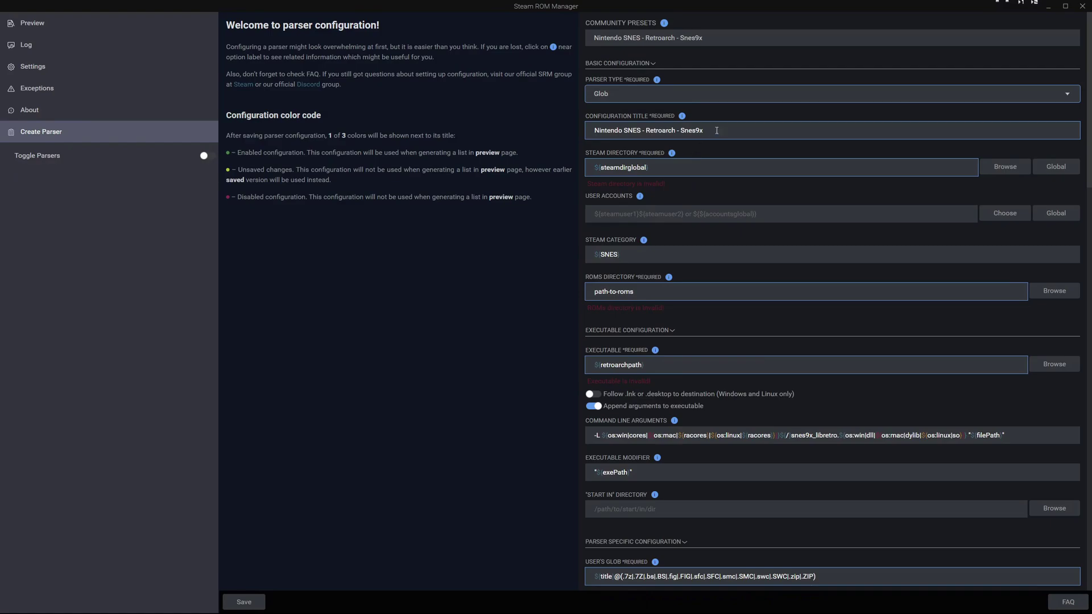
drag(719, 131, 584, 126)
click(602, 129)
drag(720, 131, 585, 133)
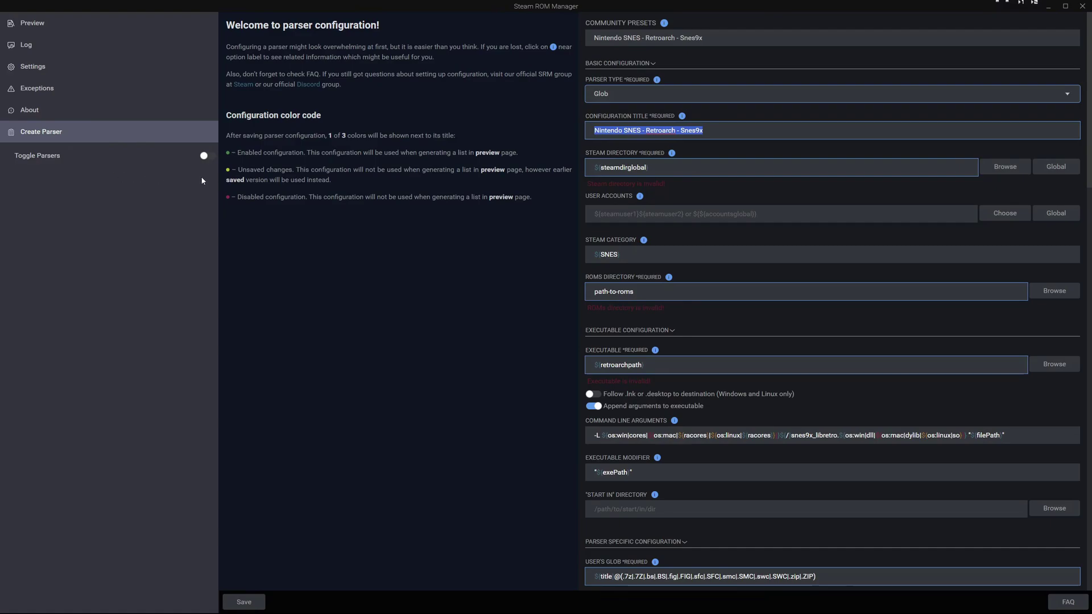
Step: Set the parser's Steam directory to C:\Program Files (x86)\Steam
click(692, 171)
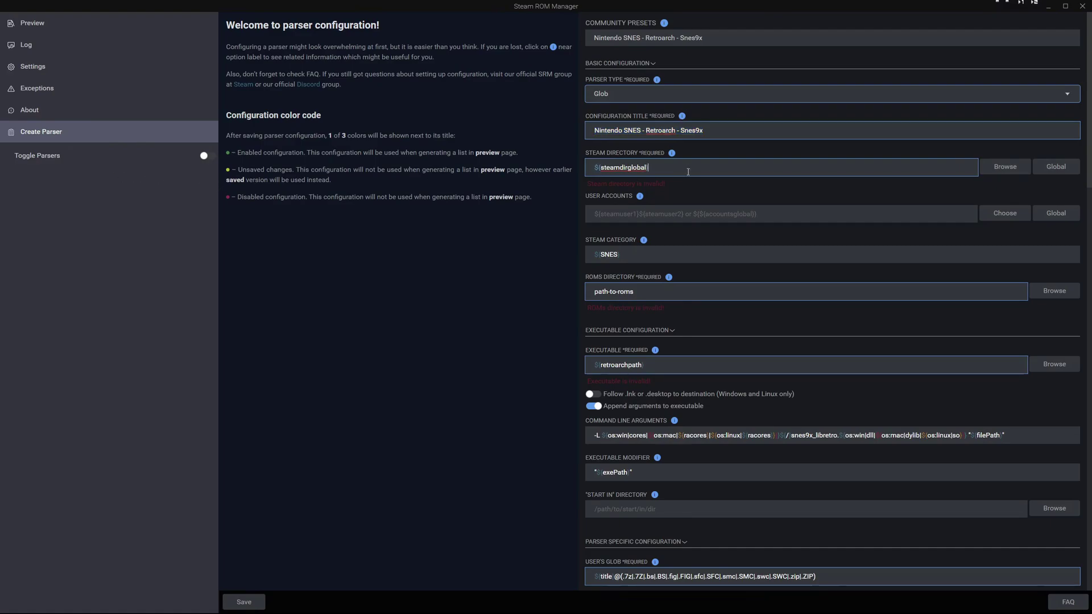
drag(697, 171, 588, 174)
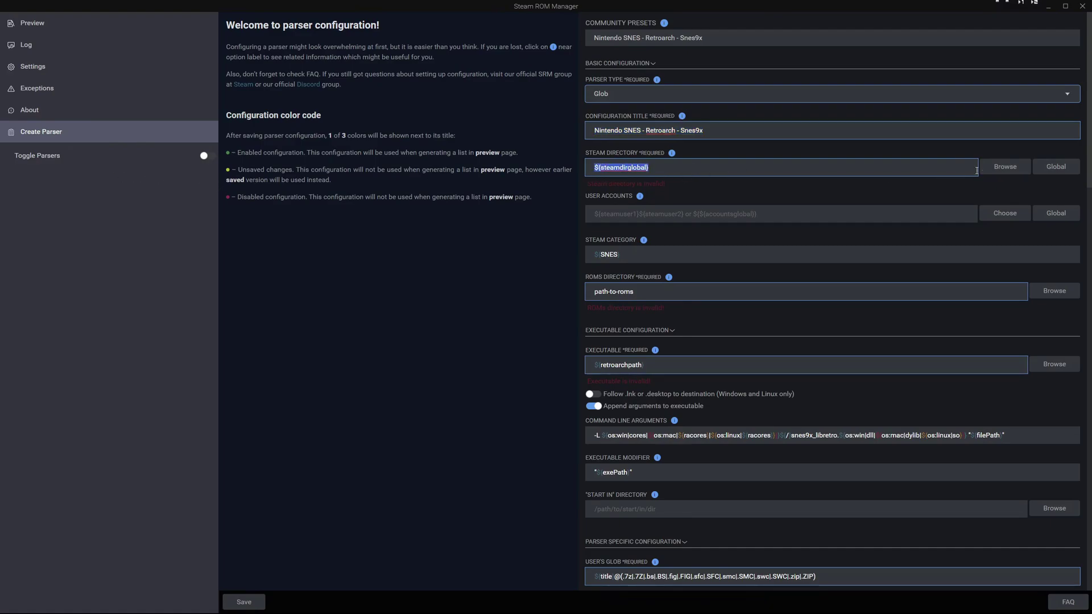
click(1005, 166)
click(430, 91)
text(C:\Program Files (x86)\Steam)
key(Return)
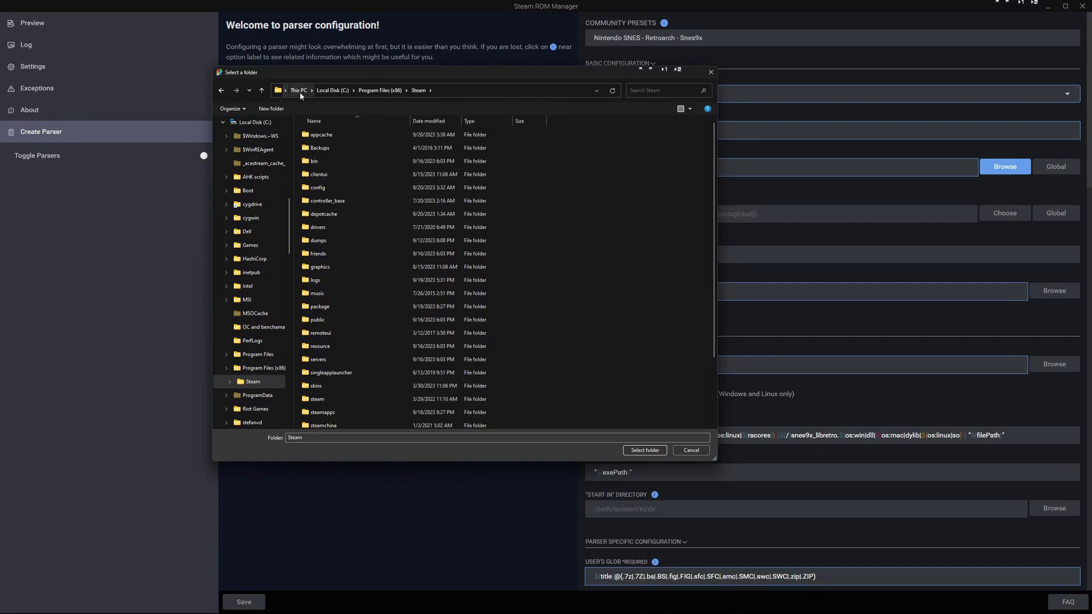
click(463, 90)
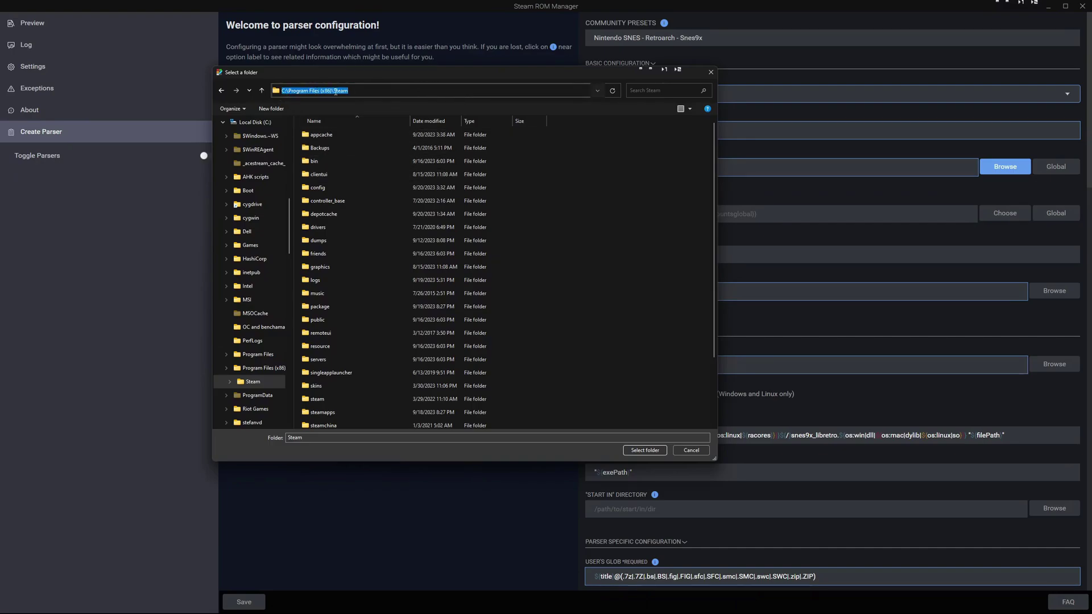
click(652, 452)
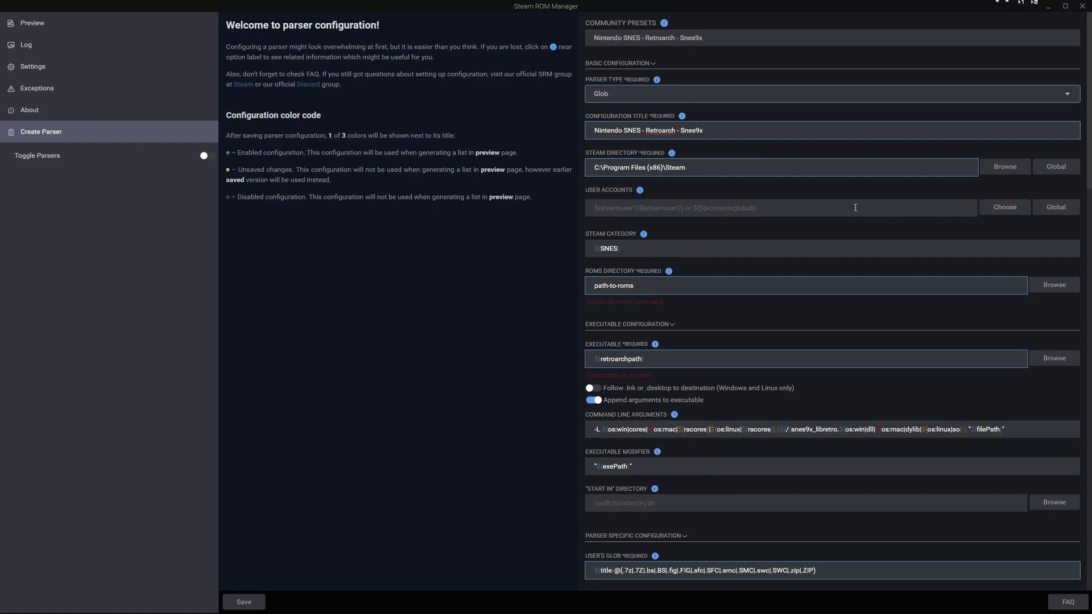
Step: Enter the Steam account name under user accounts, and set the ROMs directory to S:\Emulator\Roms\SNES
text(${phyexx})
click(782, 252)
click(1055, 284)
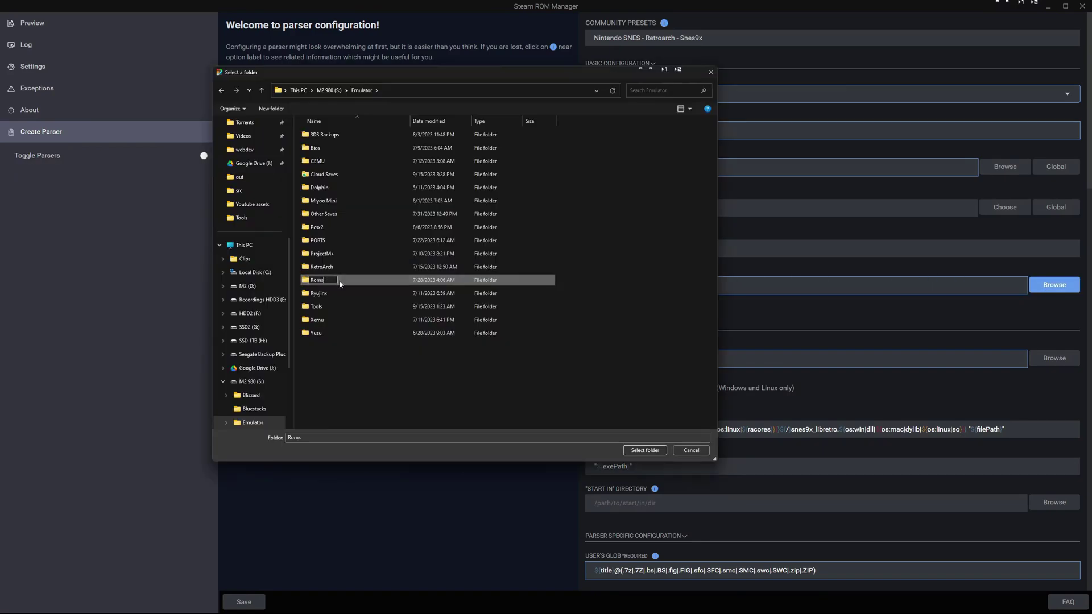
double_click(345, 282)
click(325, 307)
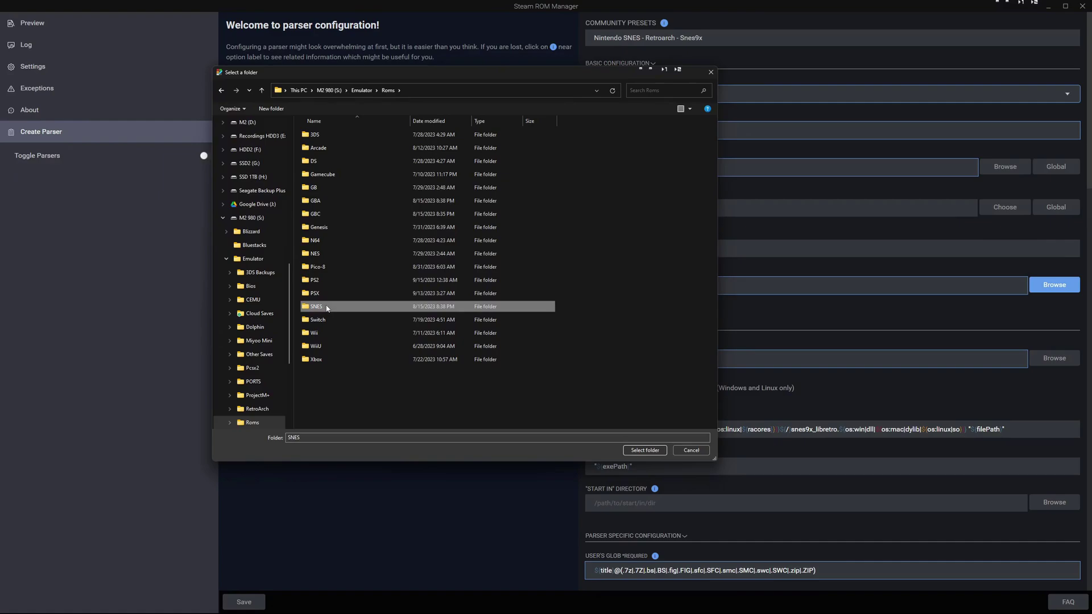
click(645, 451)
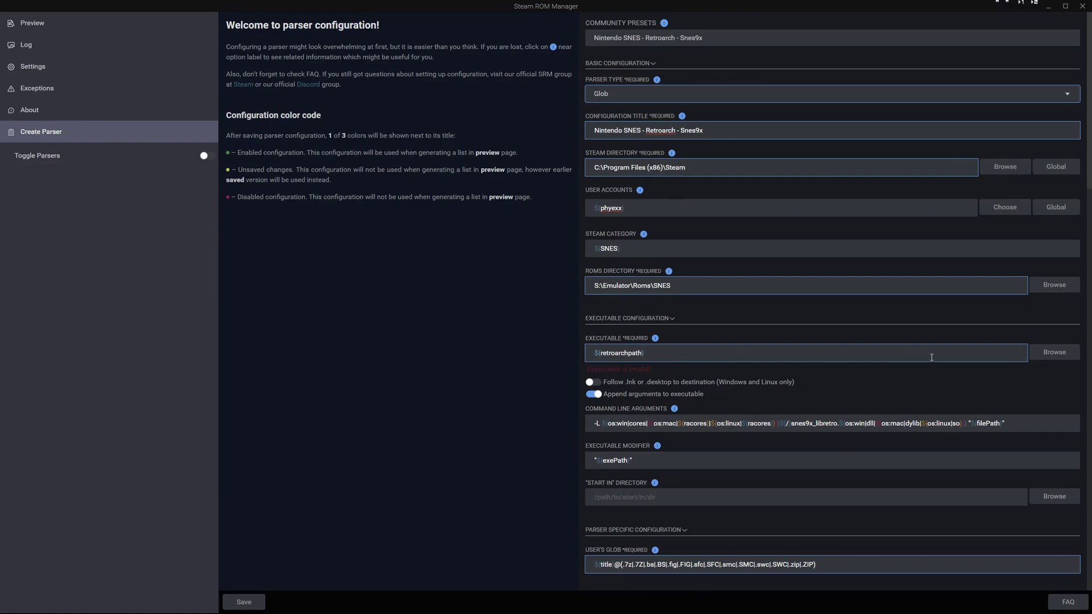
Step: Set the parser's executable to S:\Emulator\RetroArch\retroarch.exe and save the parser
click(1058, 357)
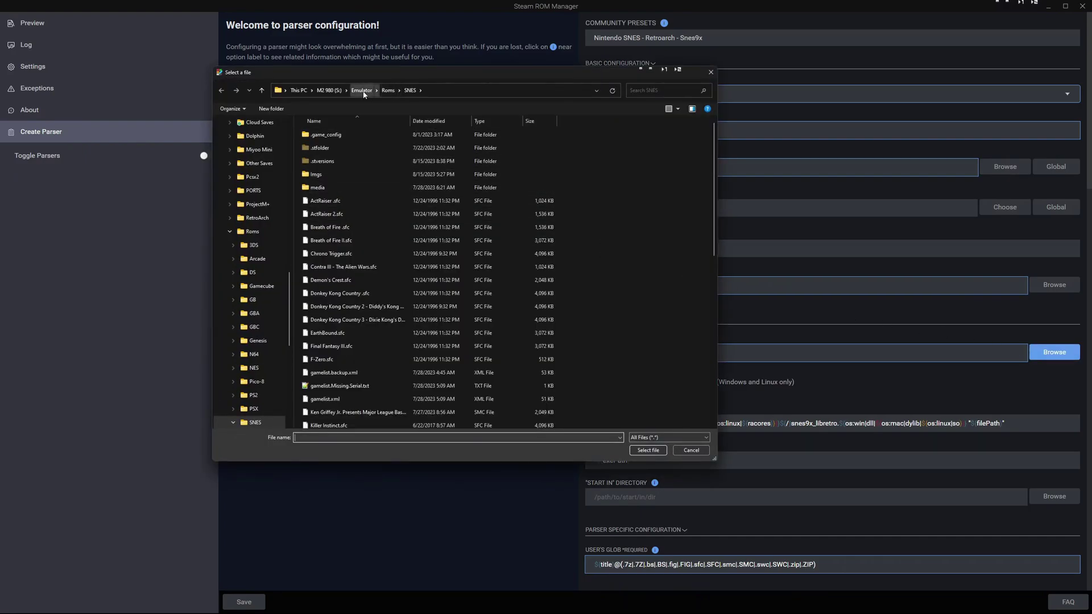
click(362, 90)
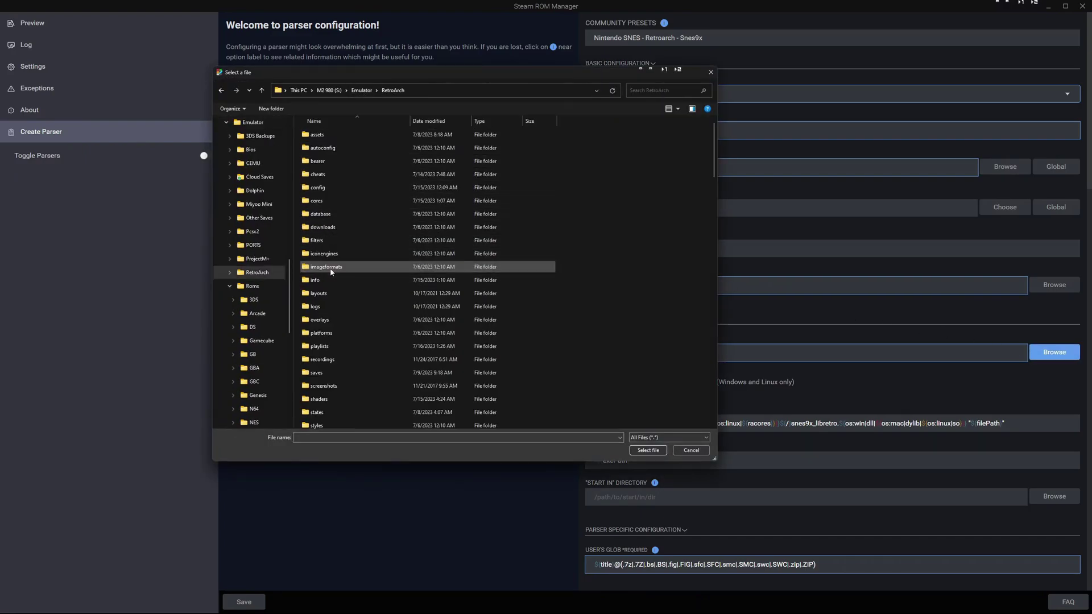
double_click(322, 267)
scroll(419, 290, down, 10)
scroll(418, 295, down, 10)
click(357, 279)
double_click(357, 280)
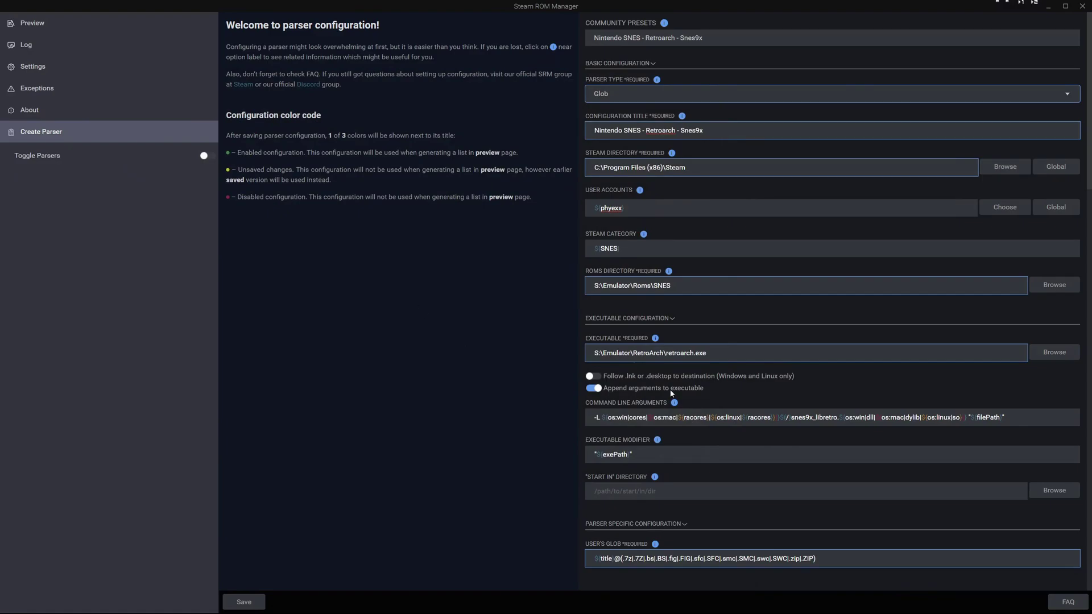
click(256, 604)
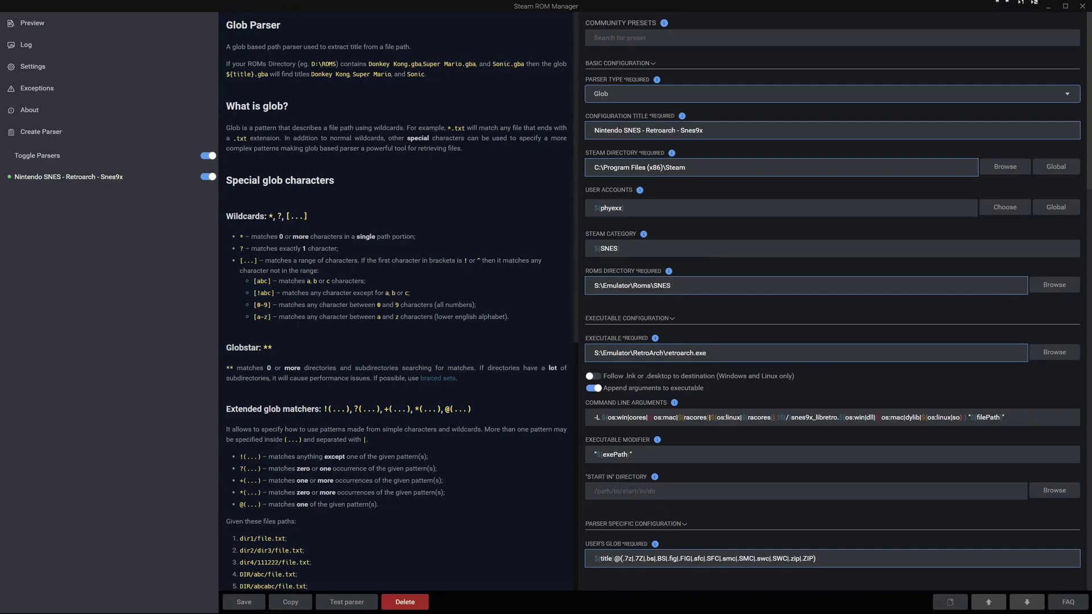
Step: Look up the core file names in RetroArch's cores folder, and open the mesen-s_libretro.dll name for editing
key(alt+Tab)
drag(360, 153, 273, 149)
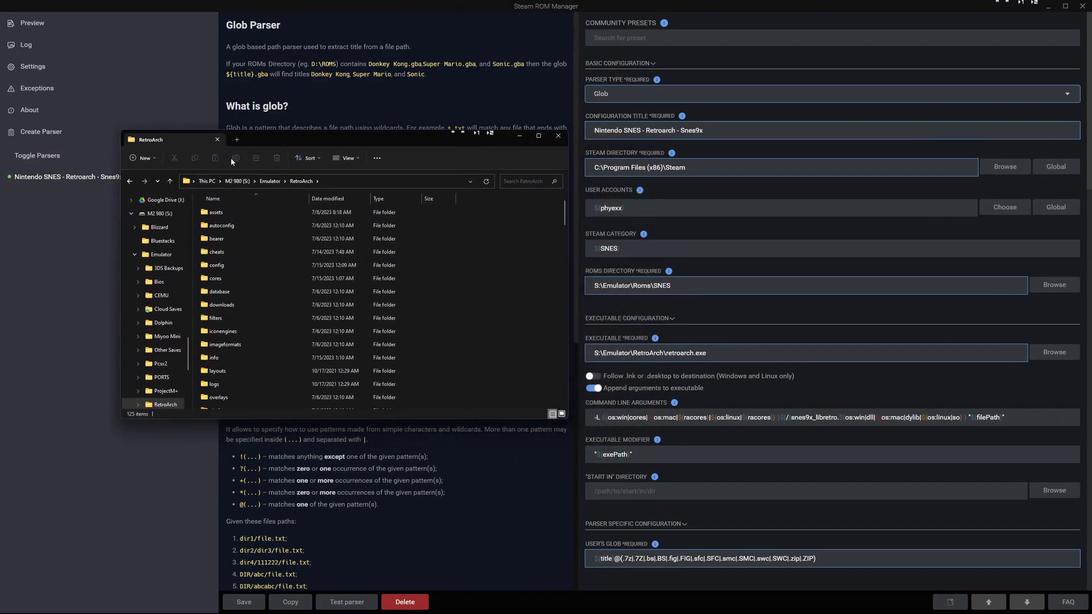
double_click(250, 278)
scroll(225, 383, down, 2)
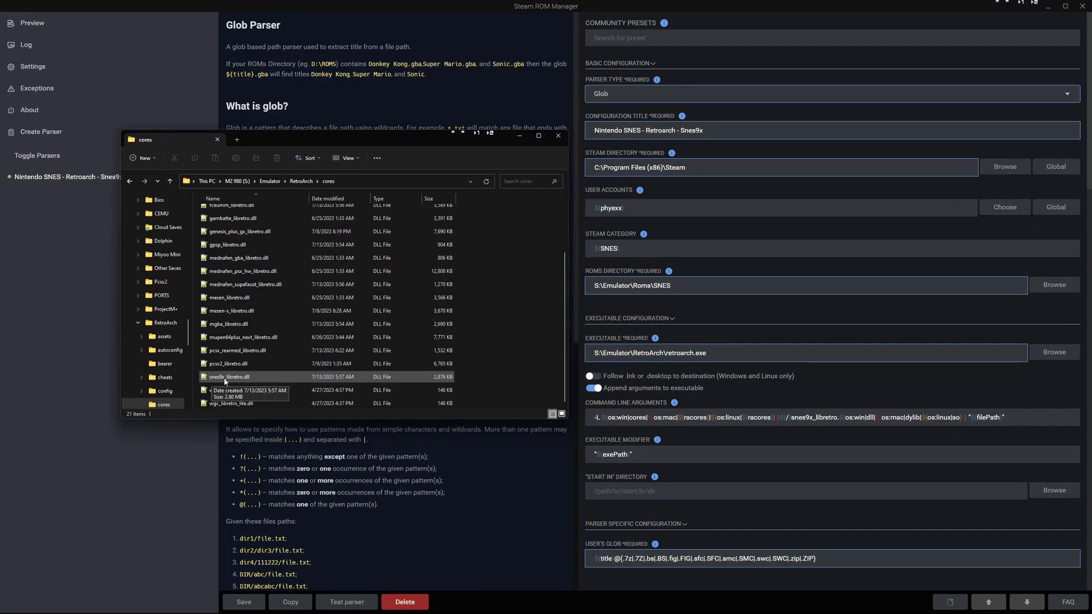
right_click(231, 313)
click(274, 322)
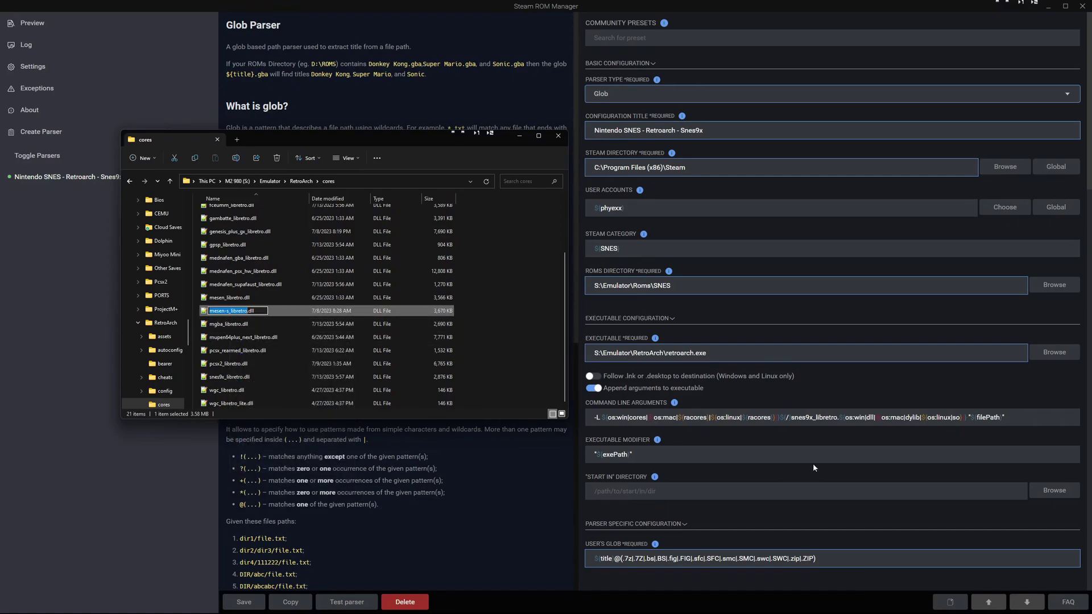
Step: Highlight snes9x_libretro in the command line arguments, and save the parser with the corrected Steam account name
click(839, 418)
drag(838, 418, 793, 419)
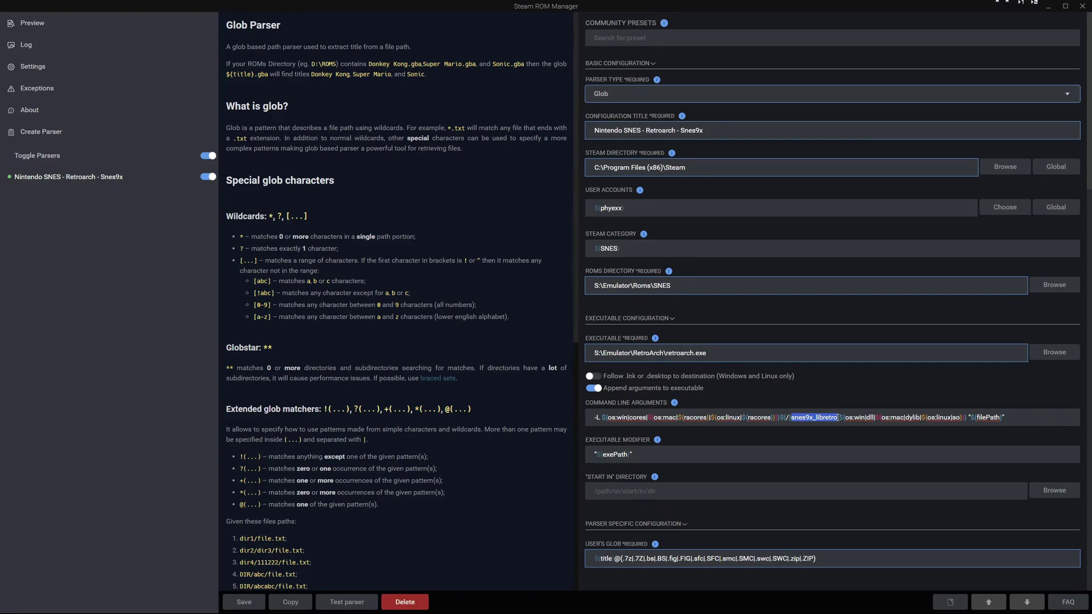
click(244, 602)
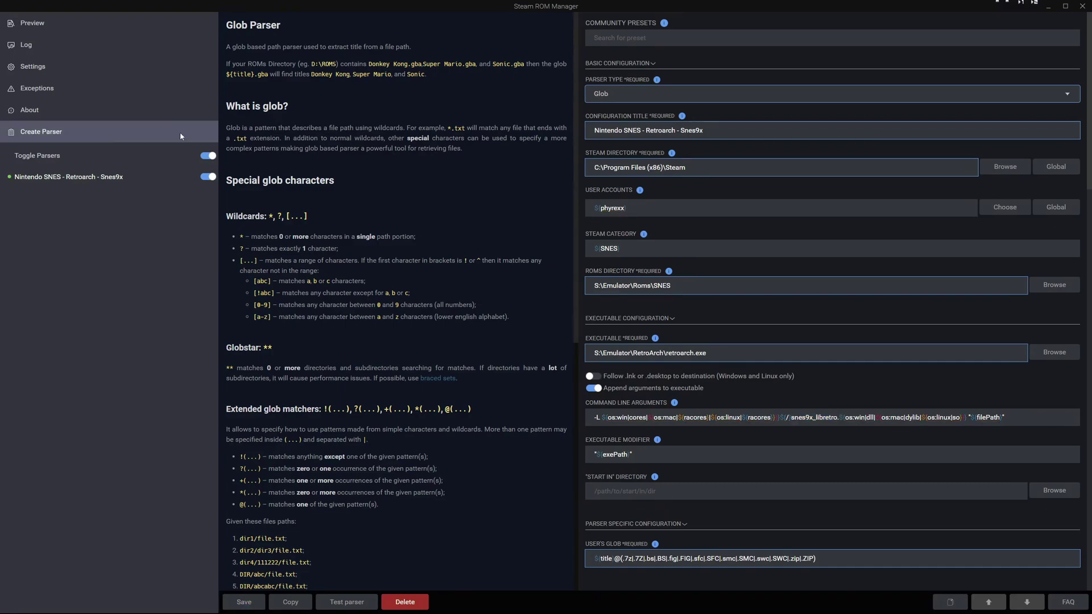
Step: Parse the SNES games in the preview and switch Breath of Fire and Breath of Fire II to alternative cover art
click(102, 24)
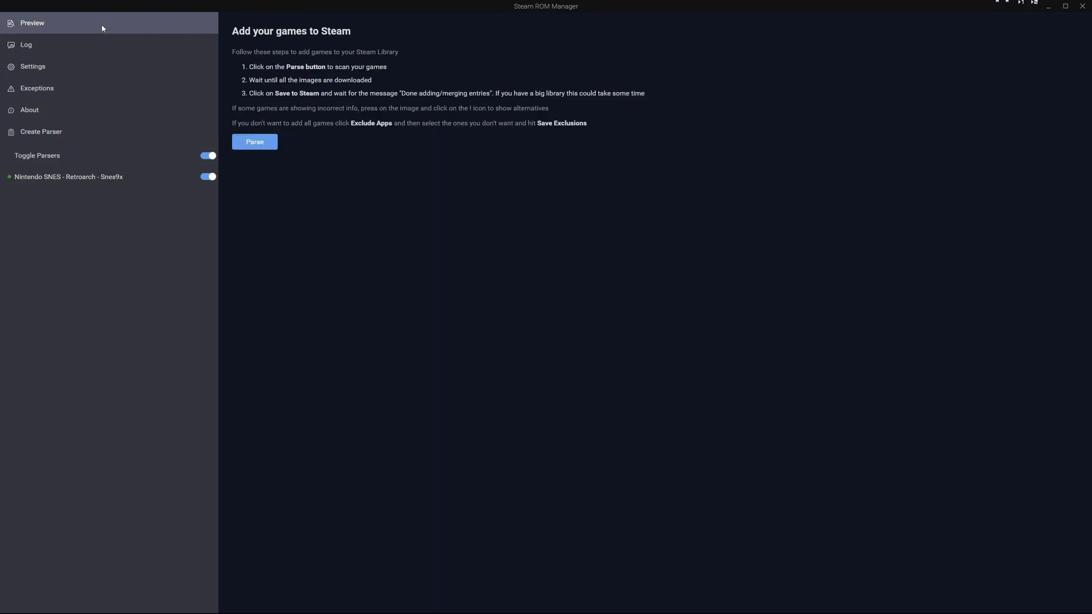
click(255, 142)
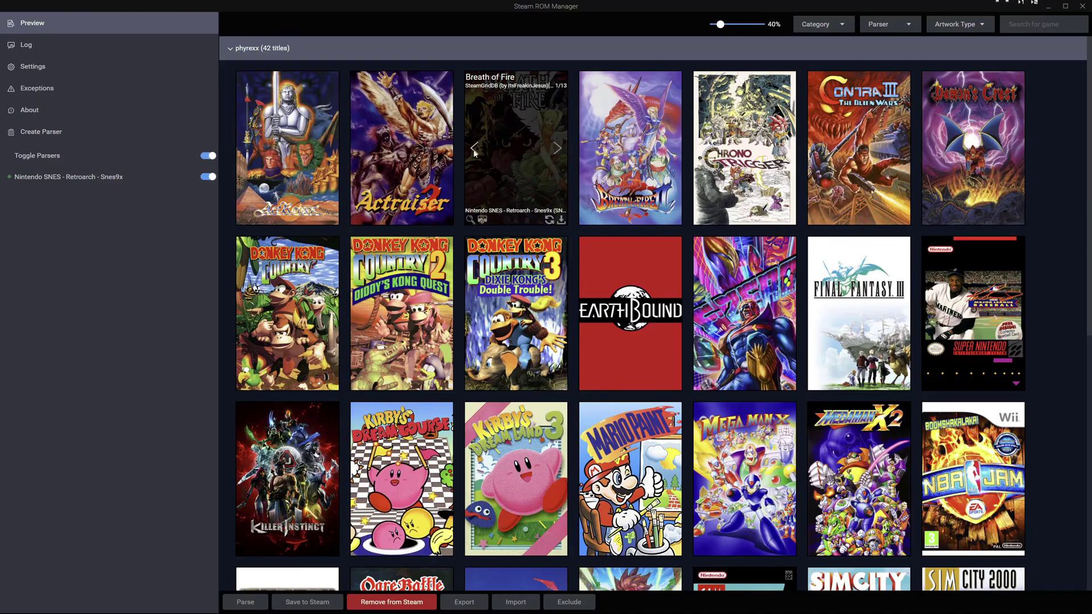
click(558, 149)
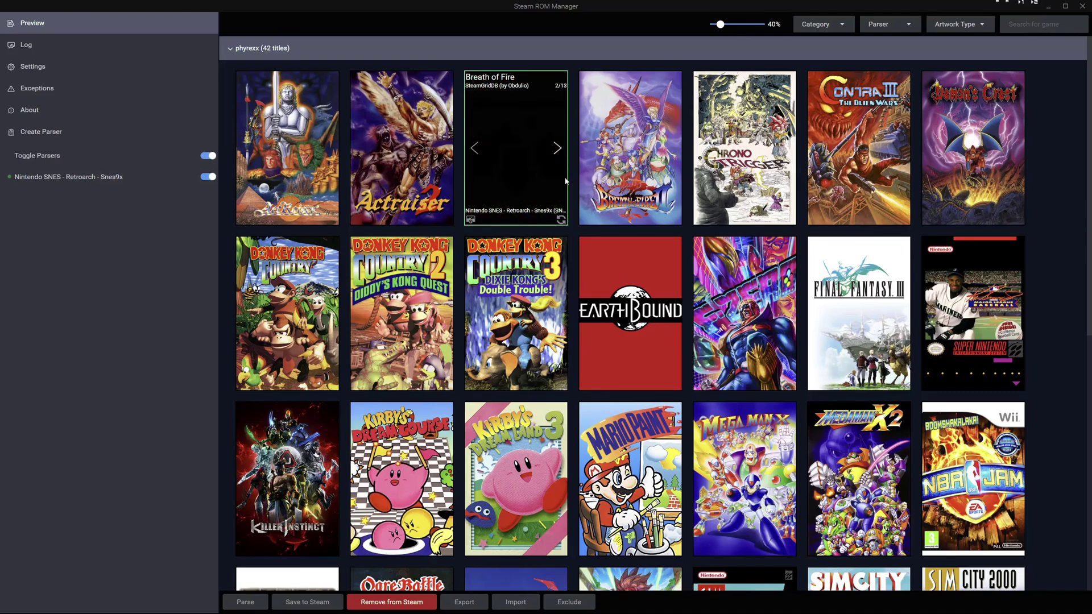
click(561, 150)
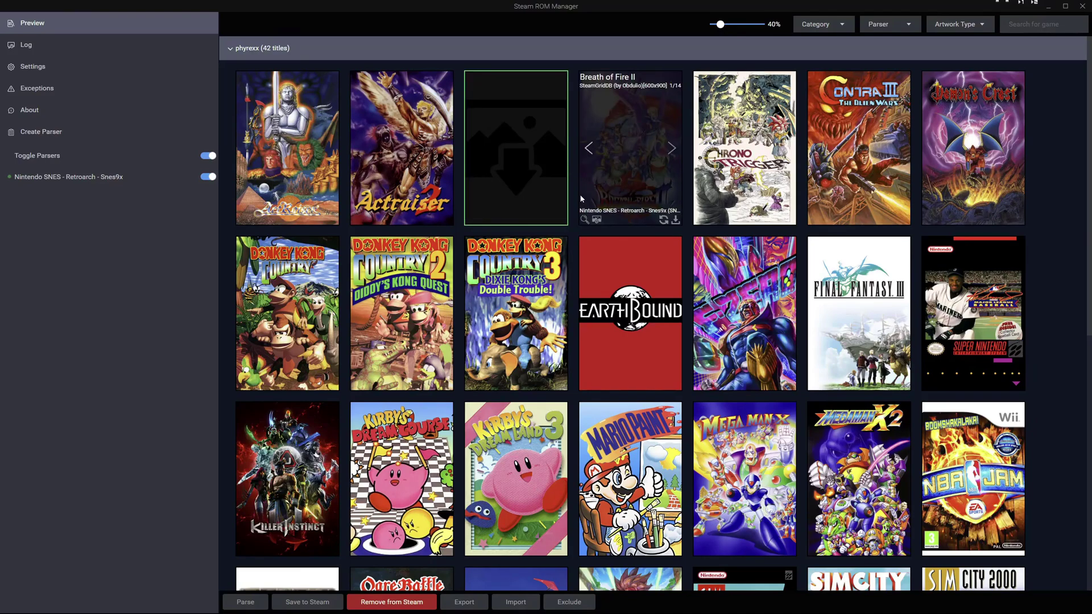
click(672, 149)
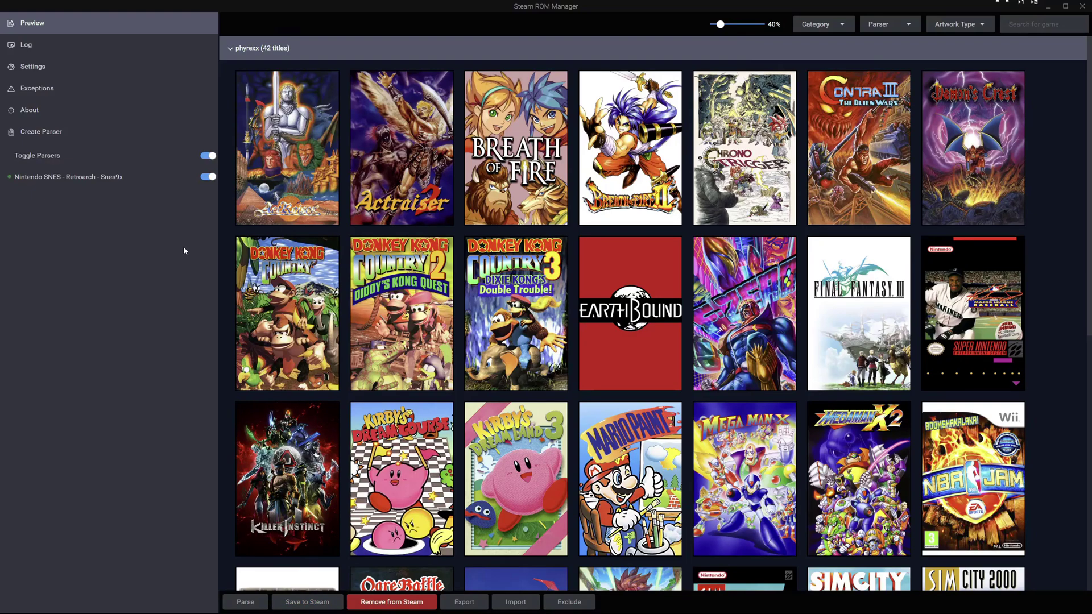
Step: Create and save a new parser from the Sony PlayStation - Retroarch - Beetle PSX HW community preset
click(106, 179)
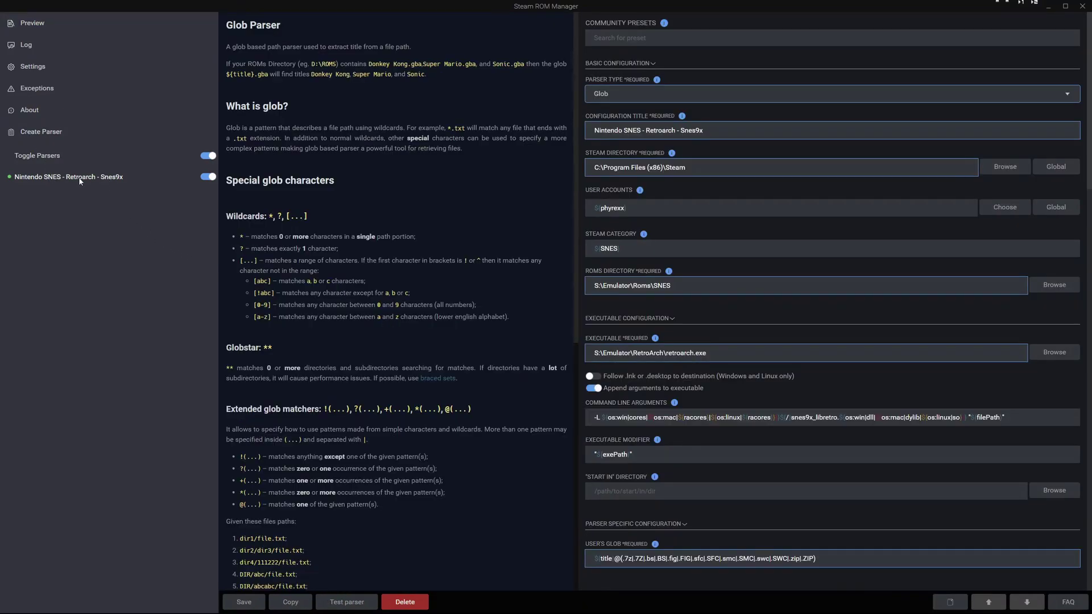
click(80, 134)
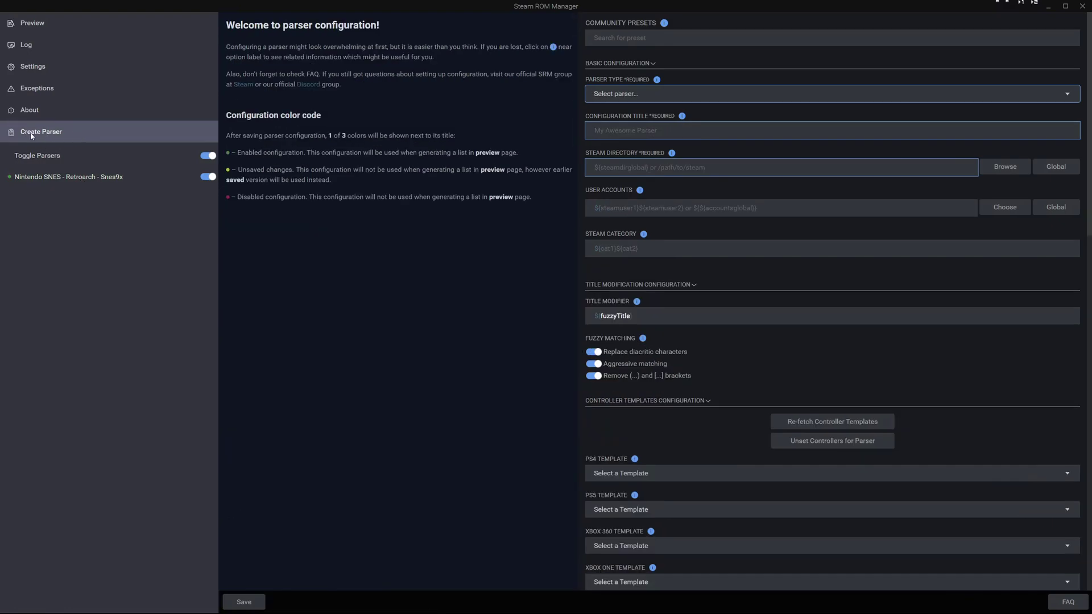
click(711, 39)
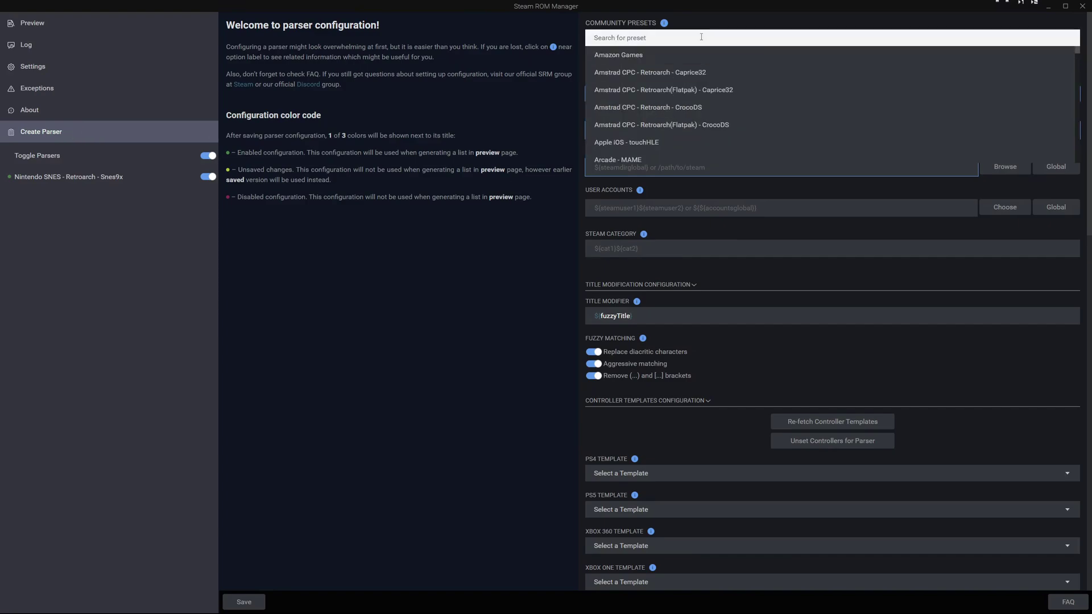
text(sony)
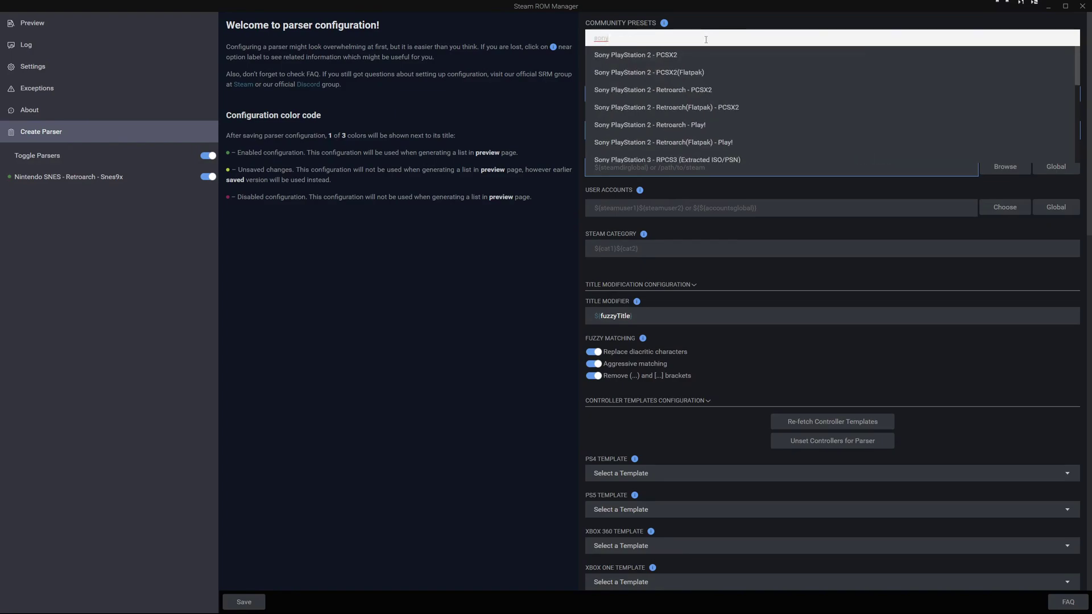
scroll(677, 102, down, 1)
scroll(678, 102, down, 5)
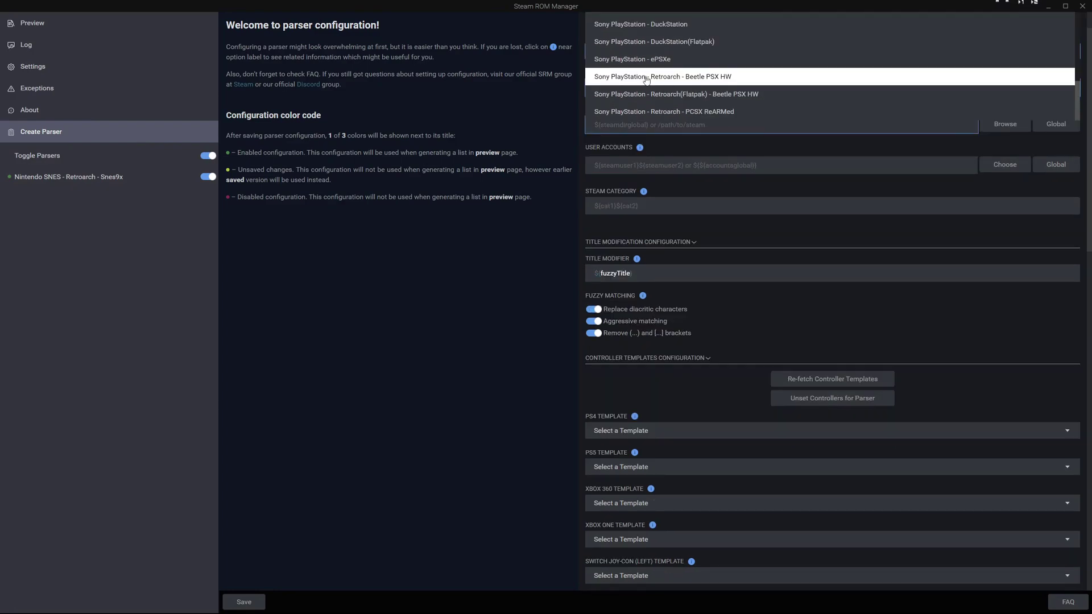
click(711, 78)
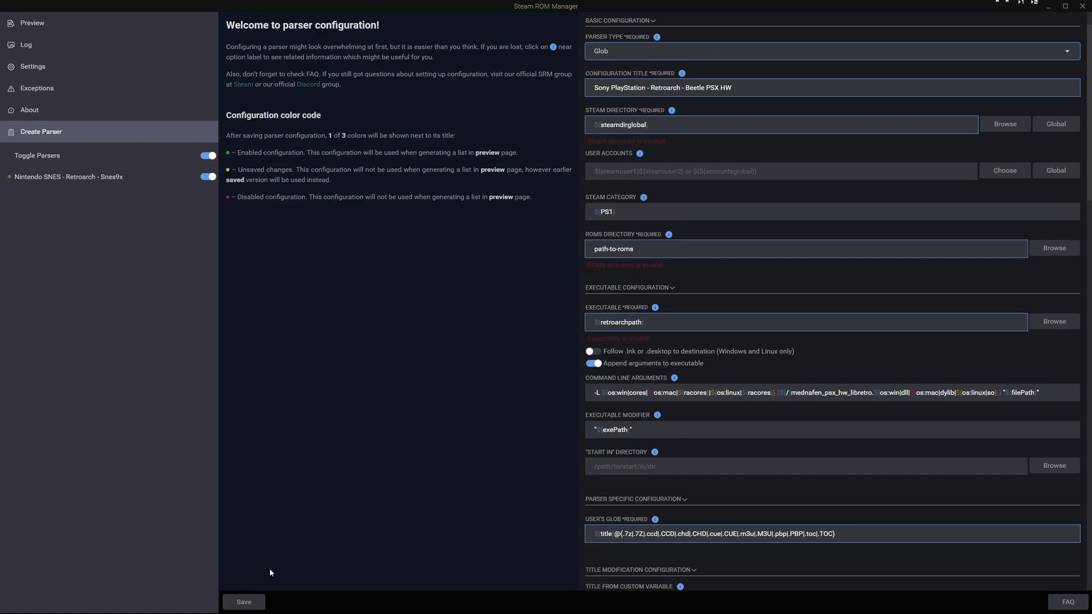
click(244, 602)
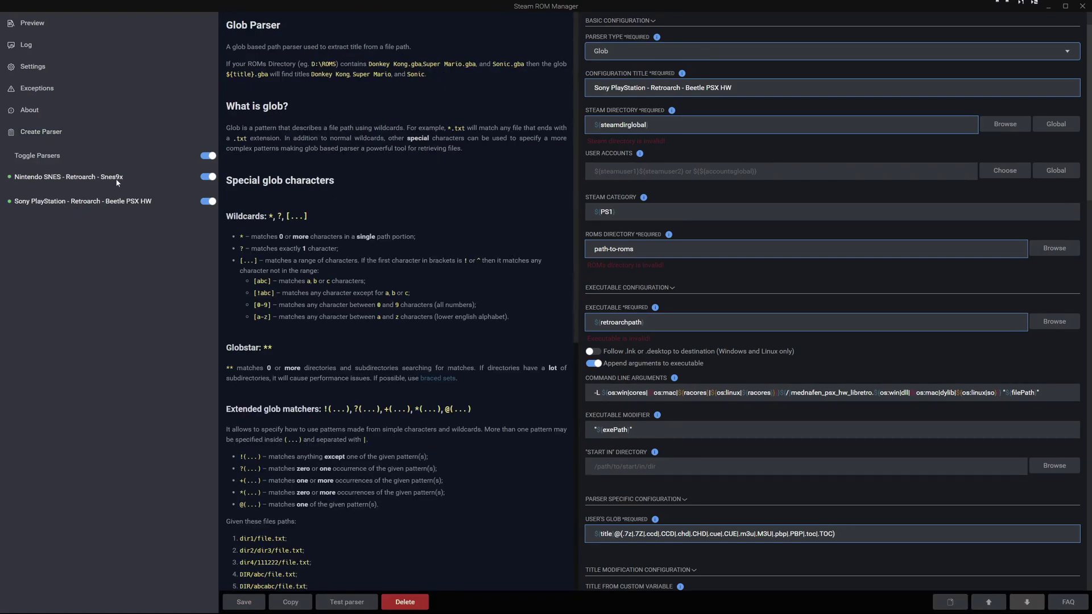
Step: Copy the Steam directory C:\Program Files (x86)\Steam from the SNES parser into the PlayStation parser
click(116, 180)
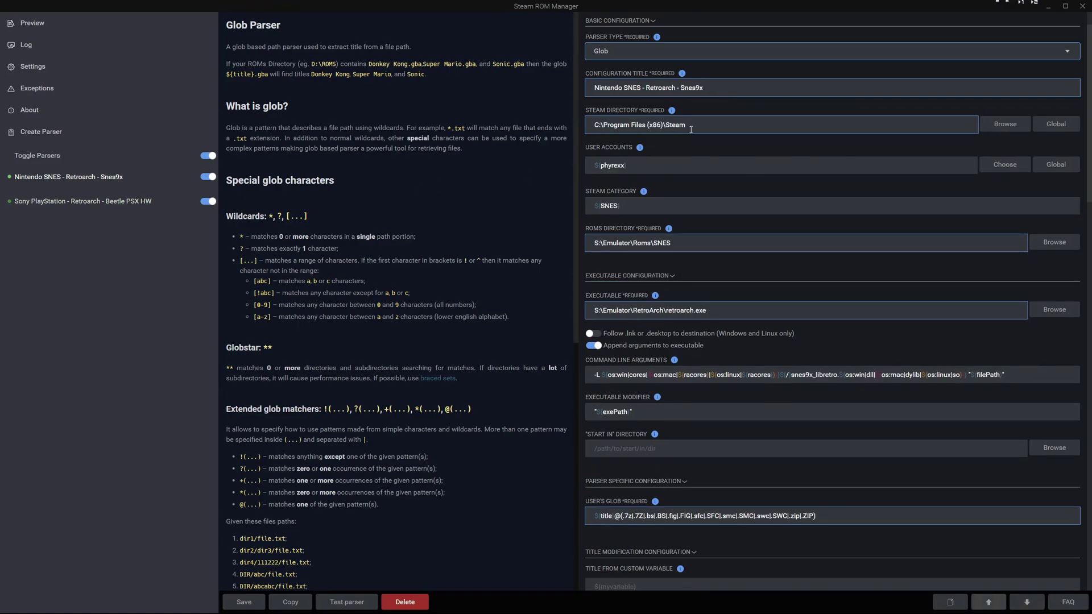
drag(694, 129, 574, 126)
key(ctrl+c)
click(135, 201)
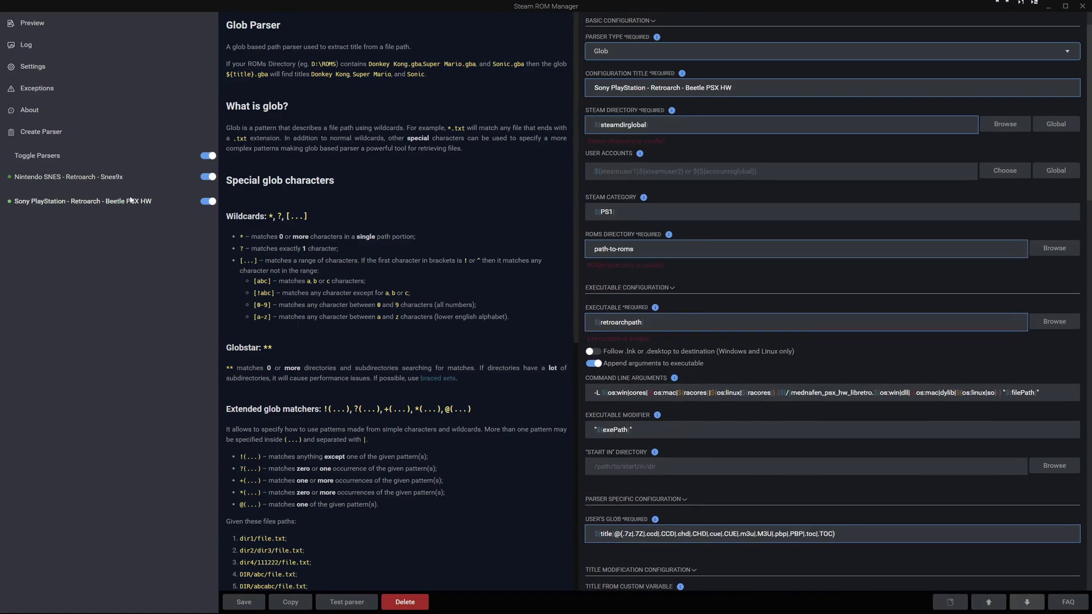
triple_click(671, 130)
key(ctrl+v)
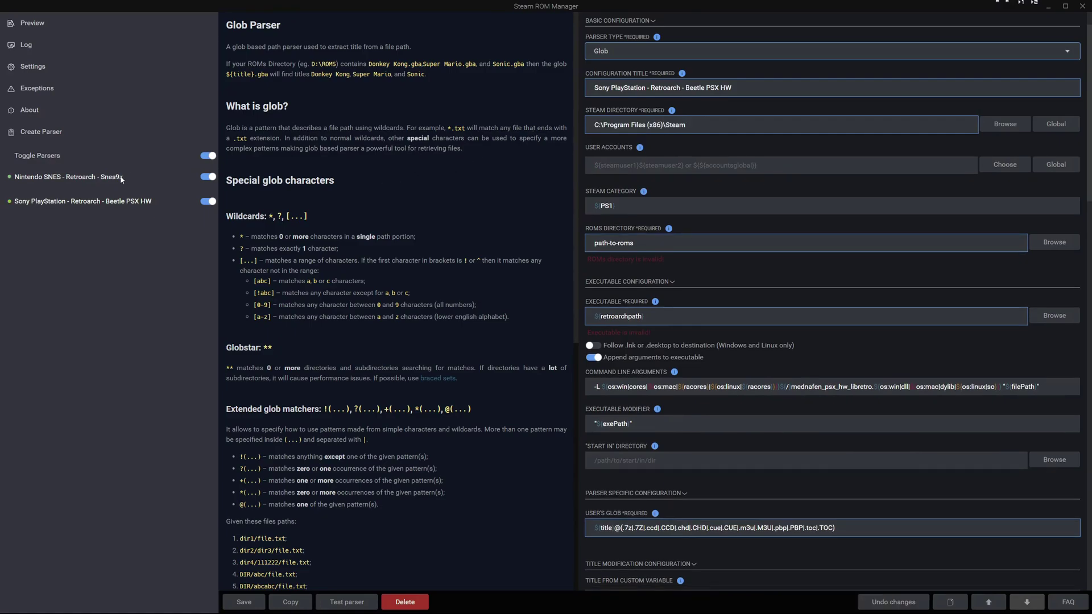
Step: Enter the SNES parser's Steam account name under user accounts in the PlayStation parser
click(68, 177)
click(171, 198)
click(626, 168)
text(${phyrexx})
Step: Copy the SNES parser's ROMs directory into the PlayStation parser and change it to S:\Emulator\Roms\PSX
click(113, 179)
drag(690, 243, 579, 248)
key(ctrl+c)
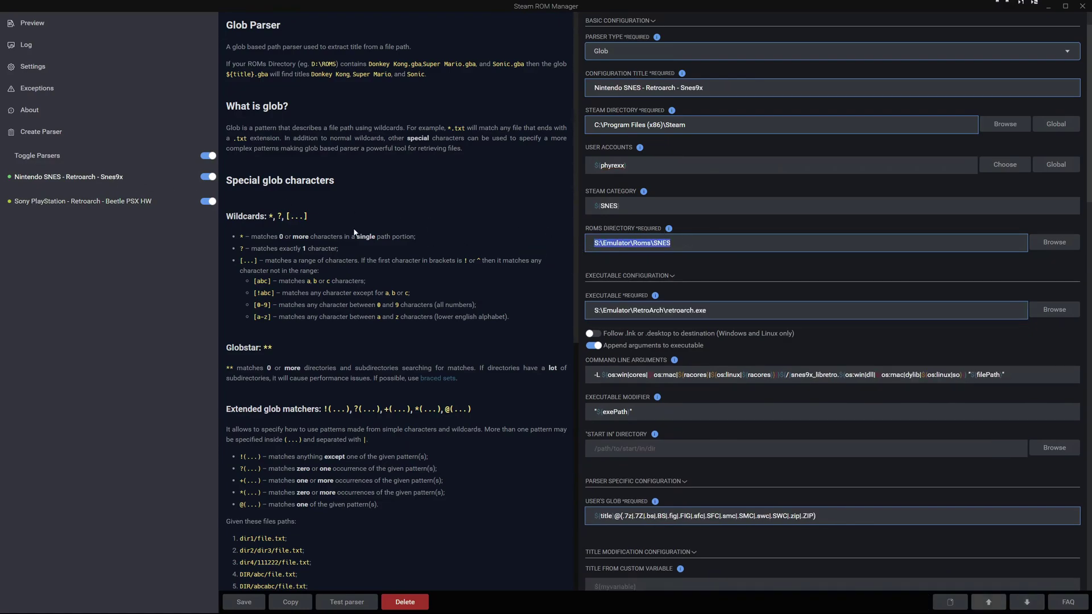
click(109, 201)
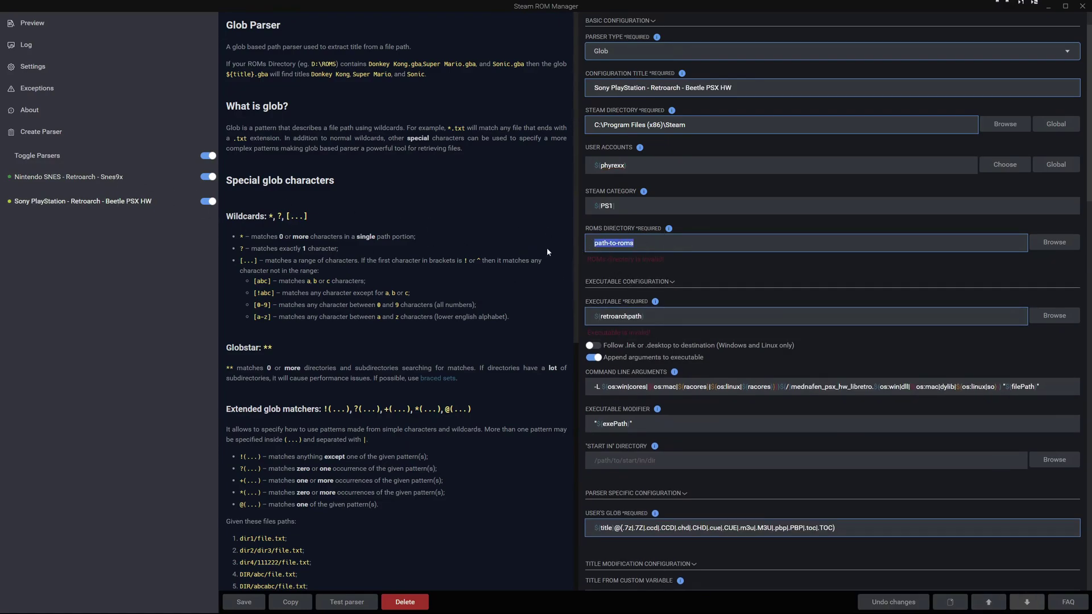
key(ctrl+v)
key(BackSpace)
key(BackSpace)
key(BackSpace)
key(BackSpace)
text(PSX)
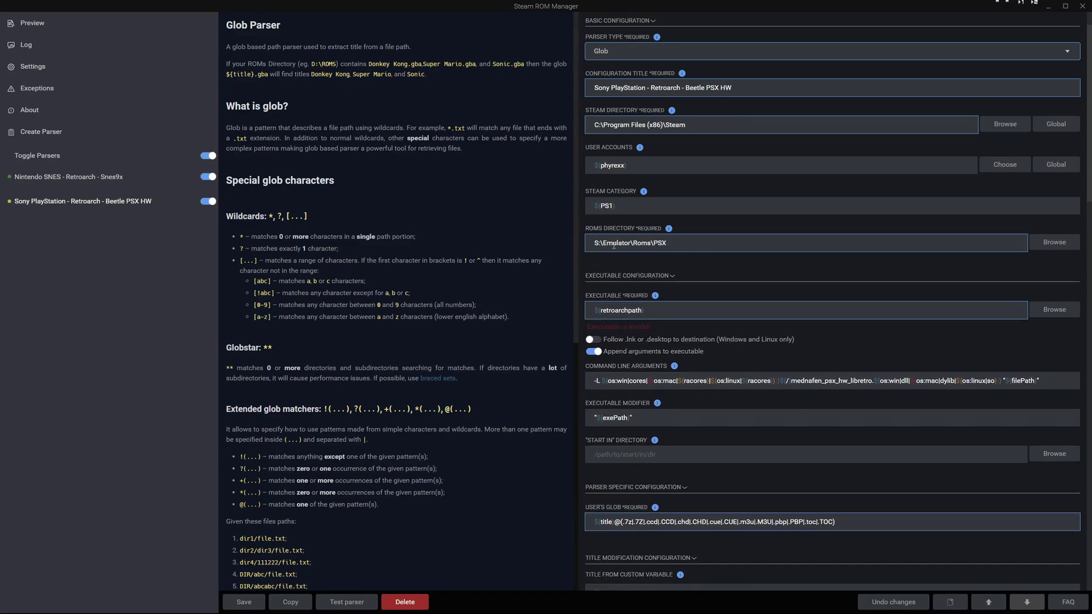
Step: Set the PlayStation parser's executable to S:\Emulator\RetroArch\retroarch.exe, as in the SNES parser, and save the parser
click(103, 178)
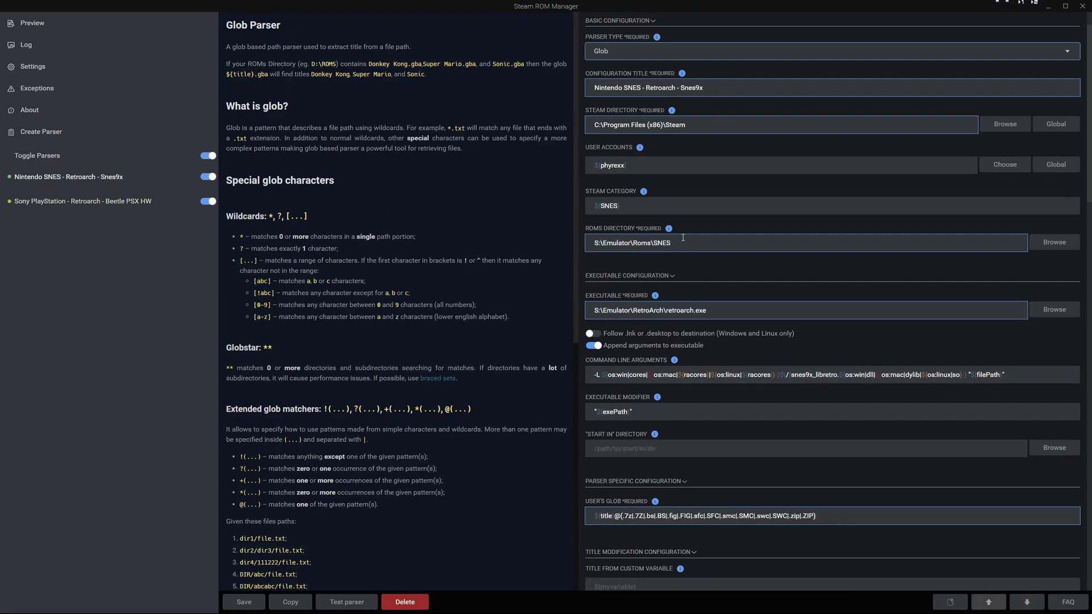
click(136, 205)
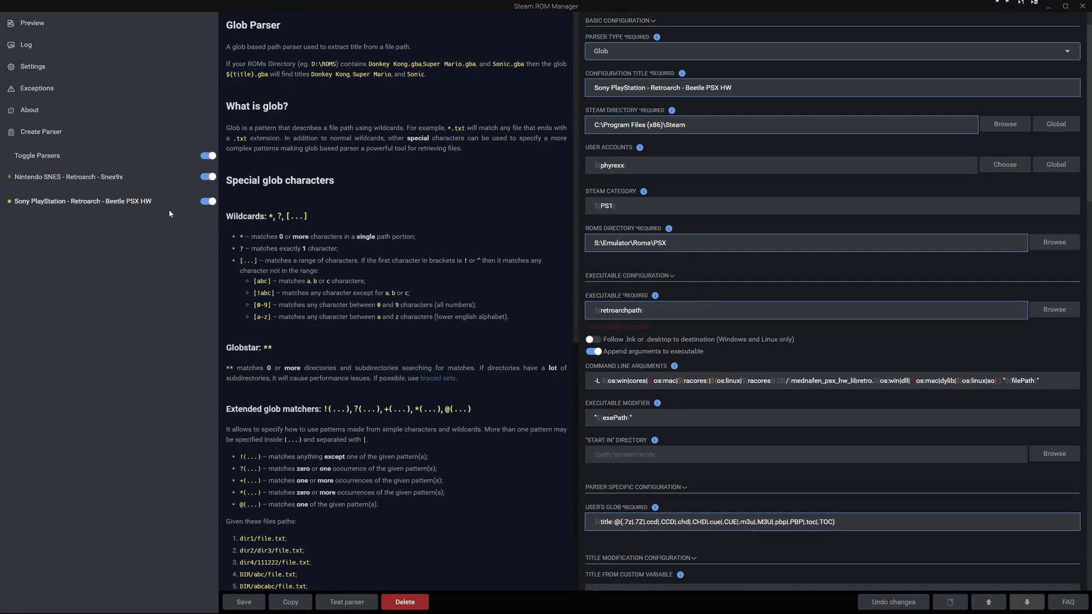
key(ctrl+a)
text(S:\Emulator\RetroArch\retroarch.exe)
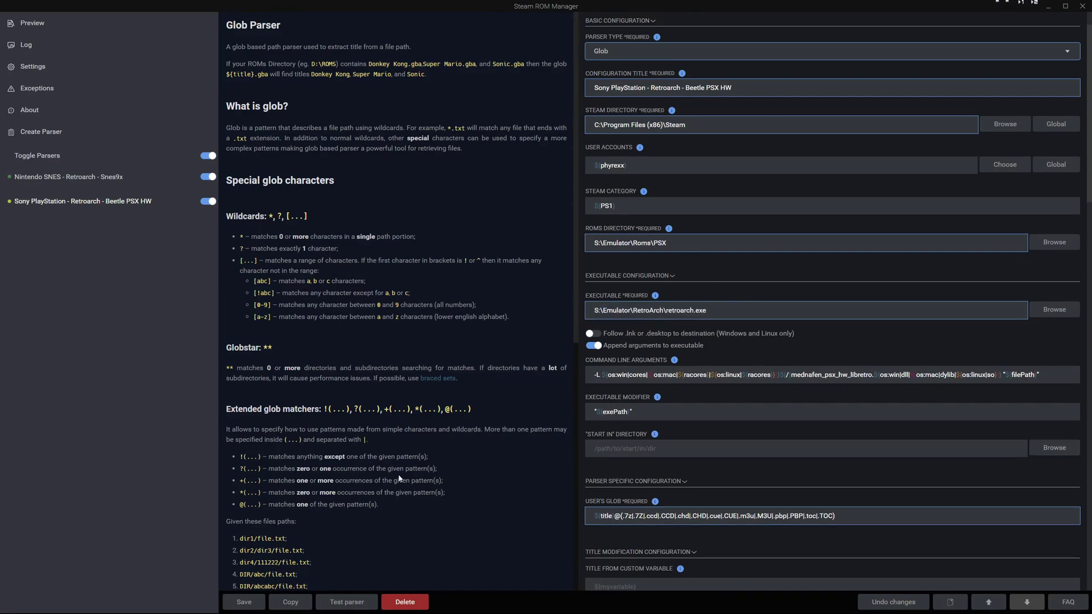
click(249, 604)
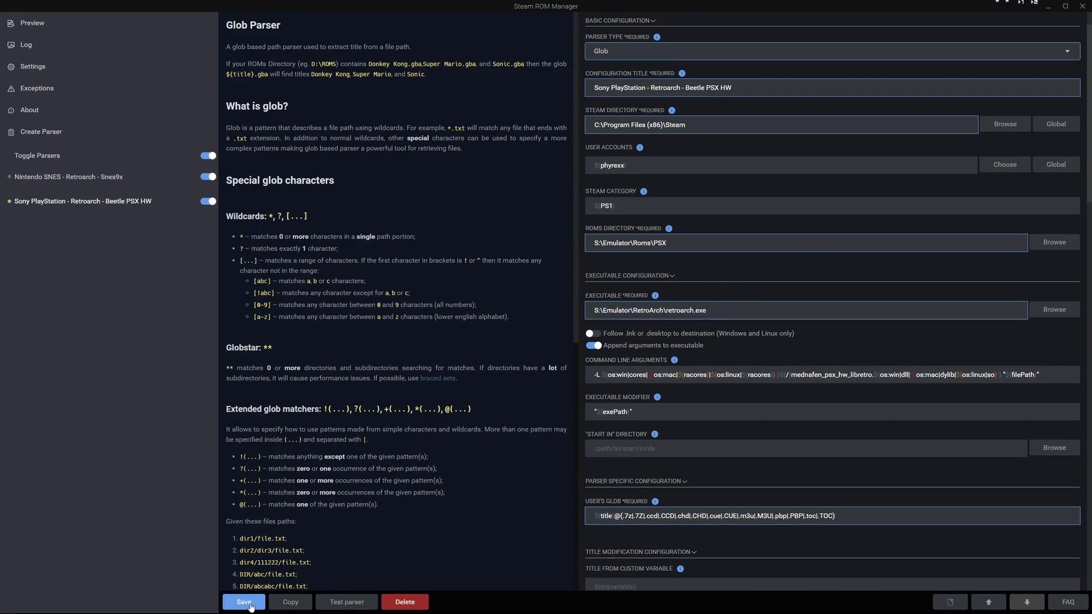
Step: Create a third parser from the Nintendo NES - Retroarch - Mesen community preset
click(41, 132)
click(749, 37)
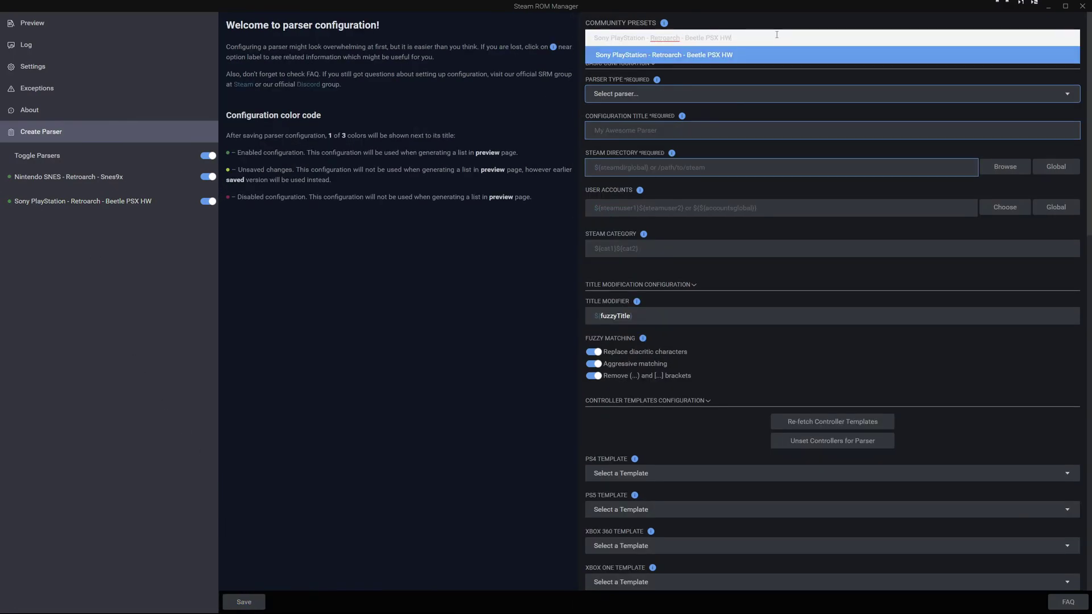
key(ctrl+a)
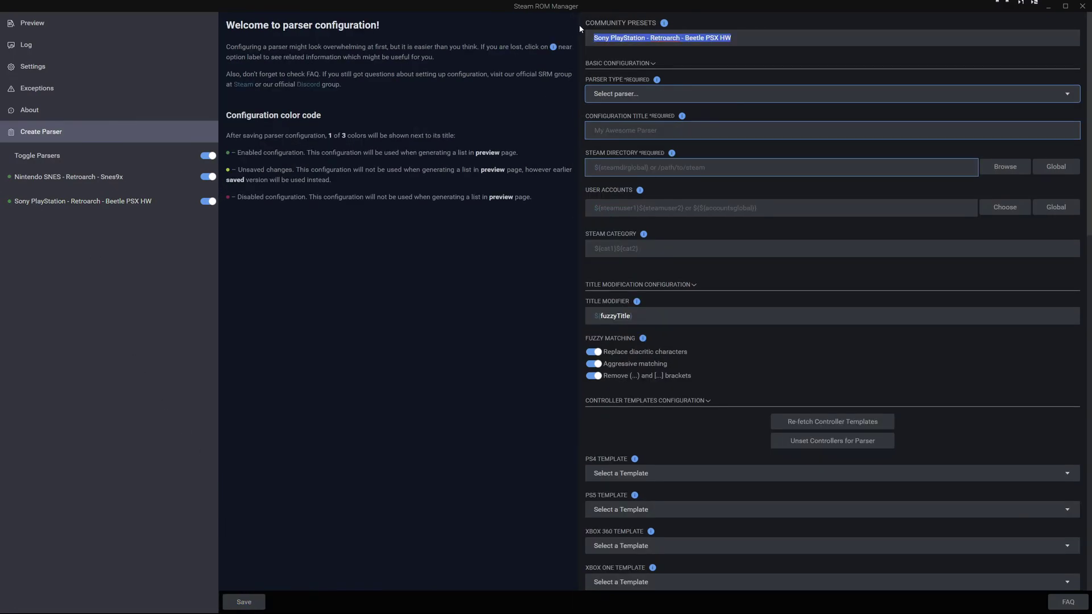
key(BackSpace)
text(r)
key(BackSpace)
text(nes)
key(Return)
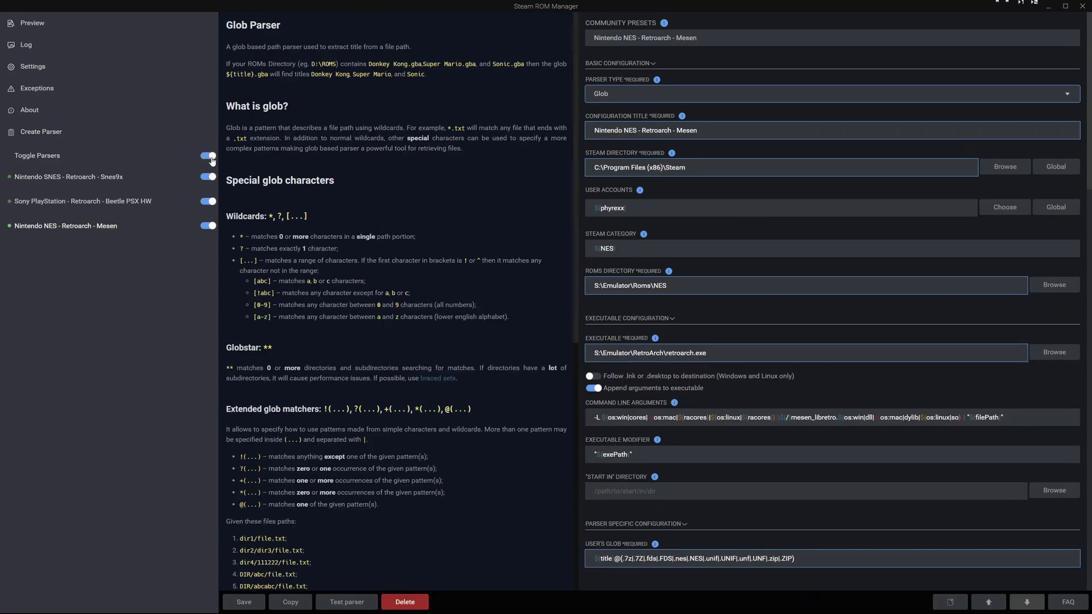
Step: Disable the SNES and PlayStation parsers, keep the NES parser enabled, and parse only the NES games in the preview
click(210, 178)
click(209, 202)
click(209, 226)
click(210, 228)
click(63, 27)
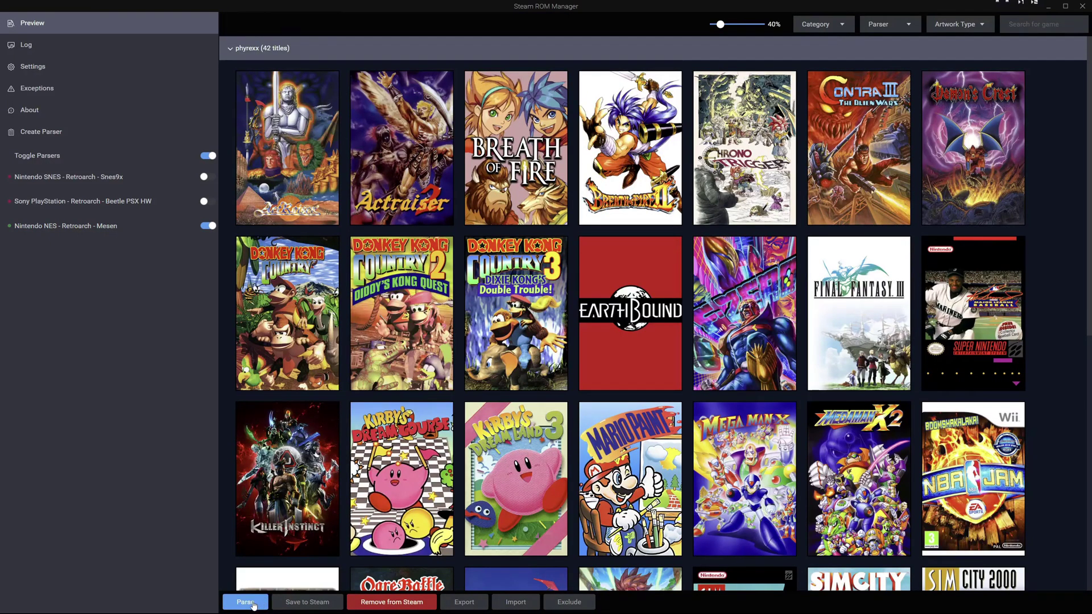
click(247, 603)
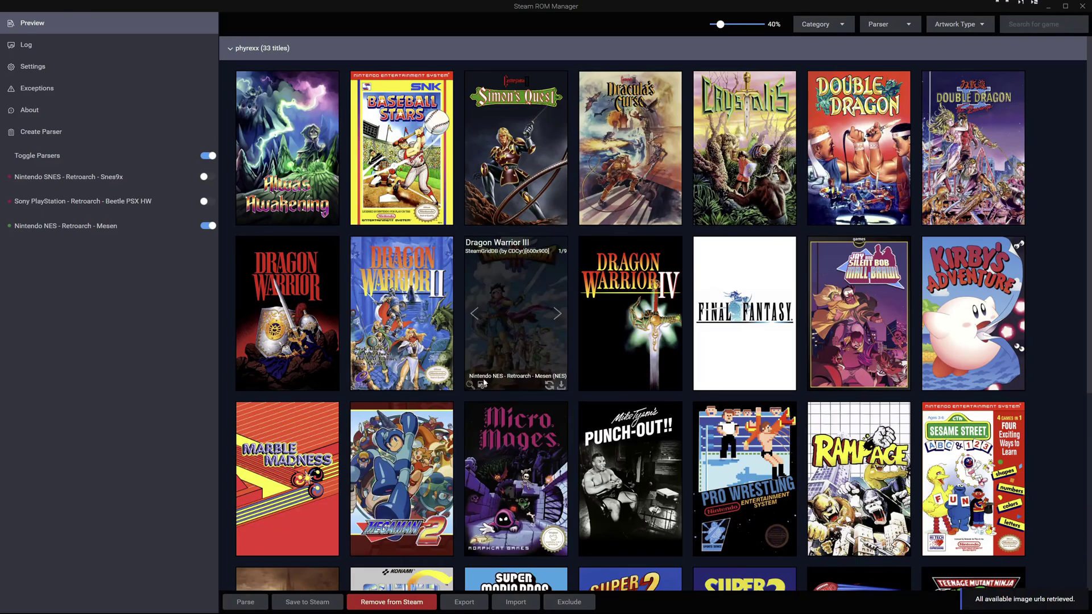
Step: Enable the SNES and PlayStation parsers again, parse the games of all three parsers, and look through the covers
click(208, 201)
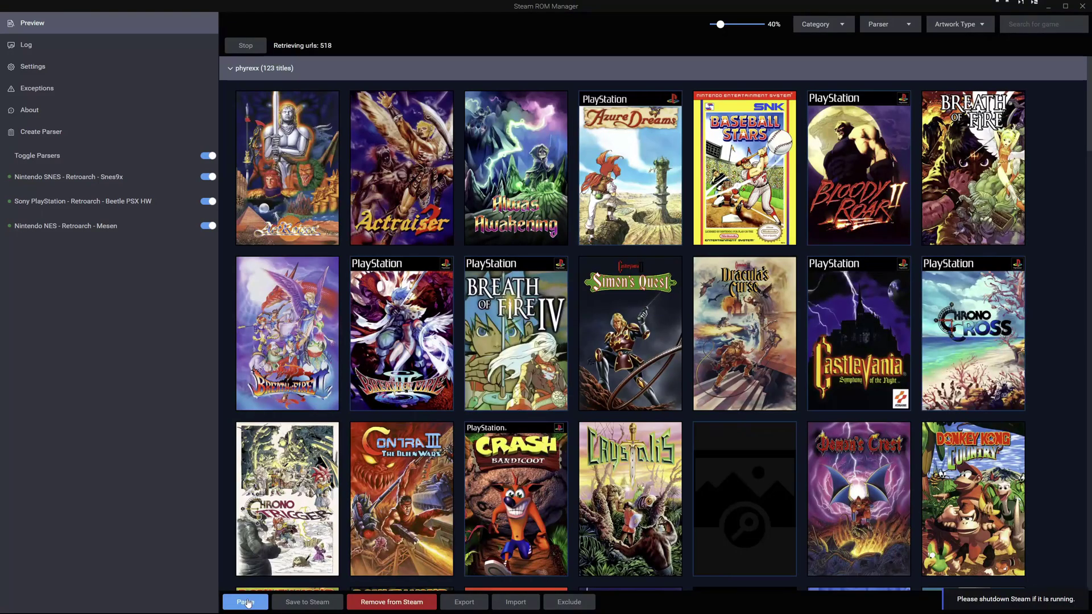
scroll(556, 403, down, 15)
scroll(557, 402, up, 10)
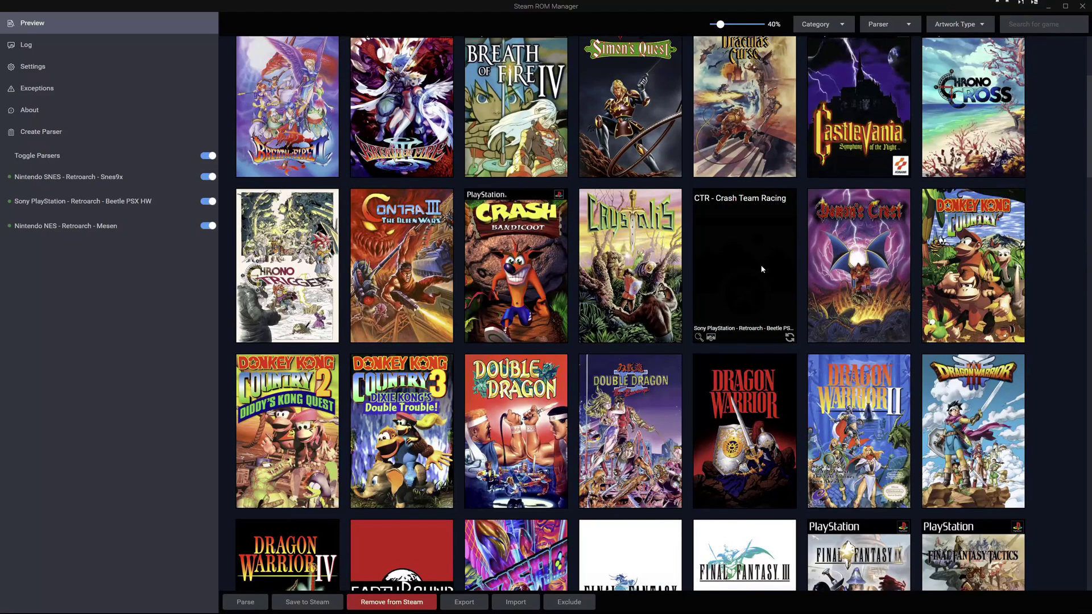
Step: Fix the match for CTR - Crash Team Racing by searching SteamGridDB for "Crash team racing", choosing Crash Team Racing, and saving
scroll(762, 269, up, 2)
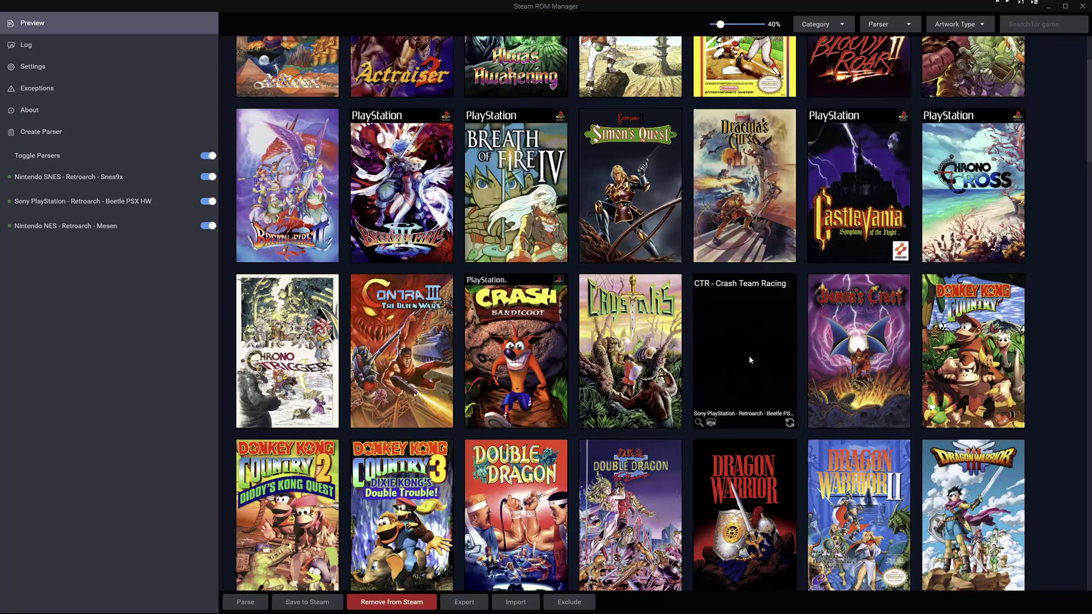
scroll(750, 360, up, 3)
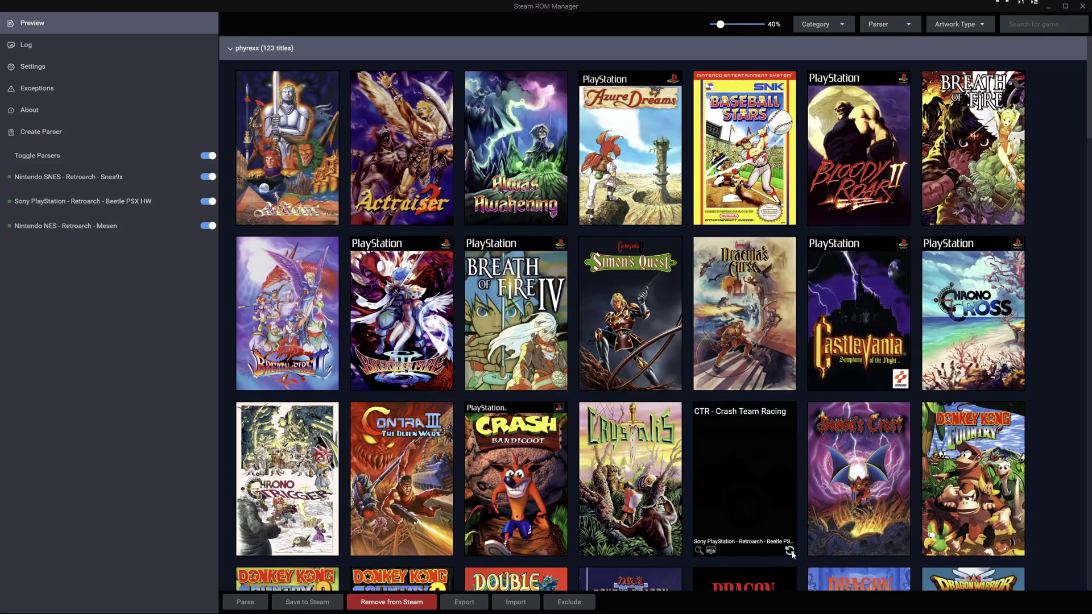
click(791, 551)
click(699, 550)
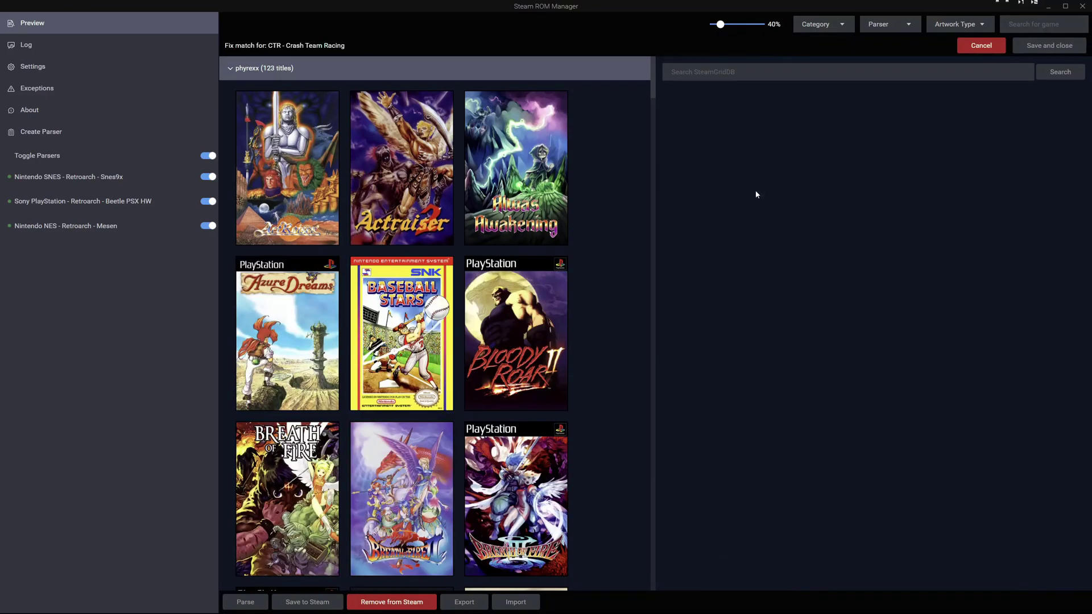
scroll(355, 346, down, 12)
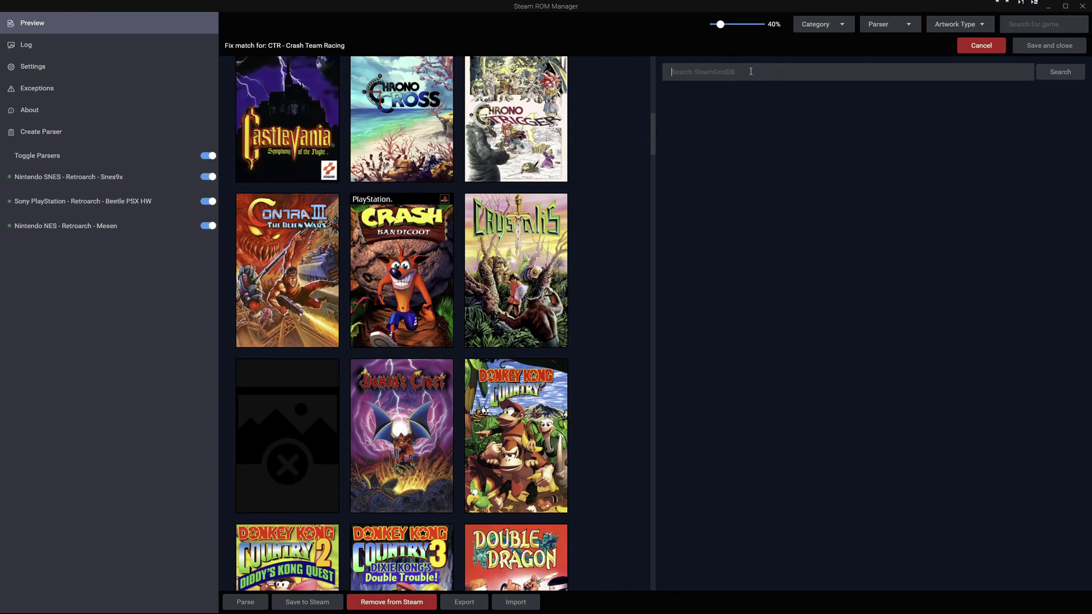
text(Crash team racing)
click(1054, 73)
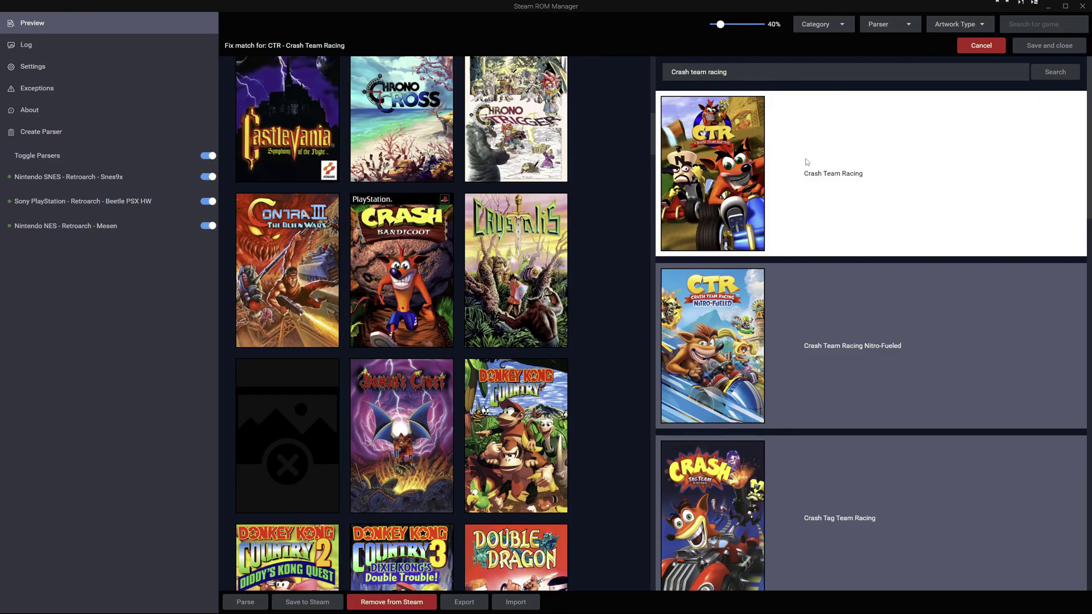
click(1049, 49)
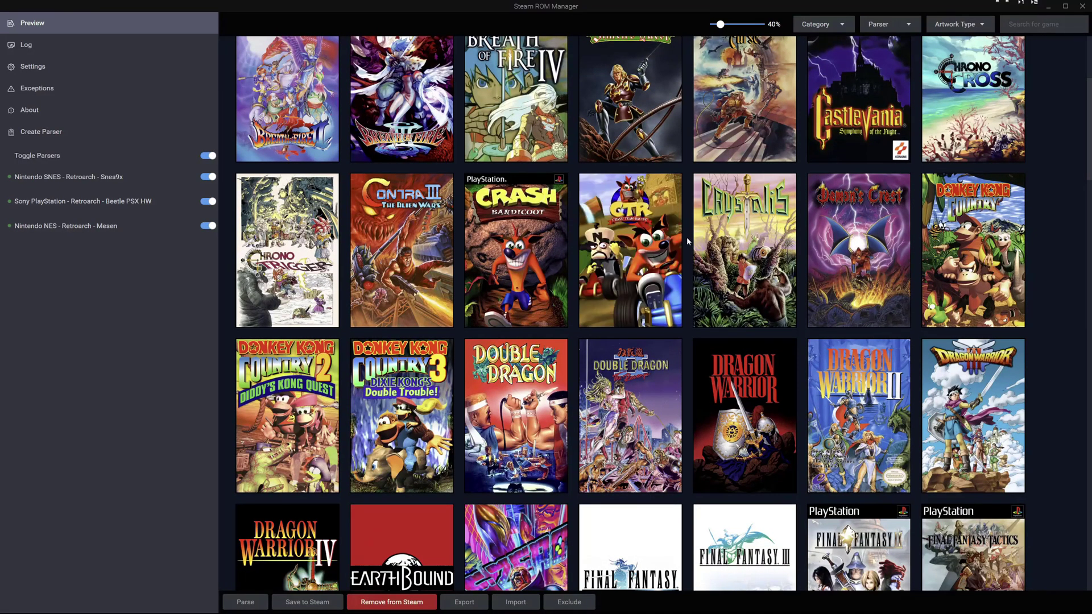
scroll(687, 237, down, 8)
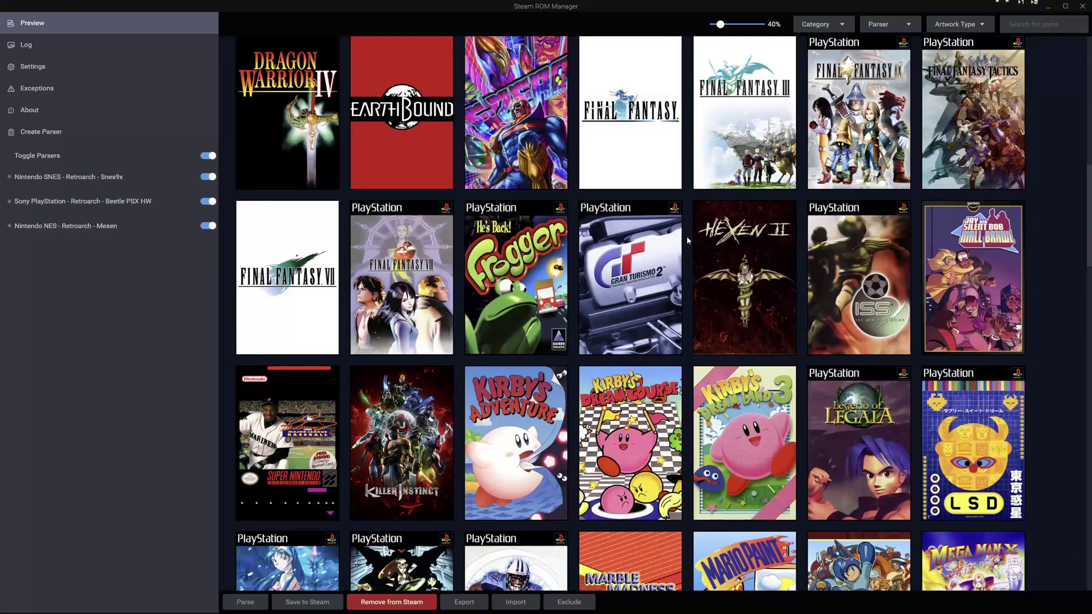
scroll(688, 237, up, 9)
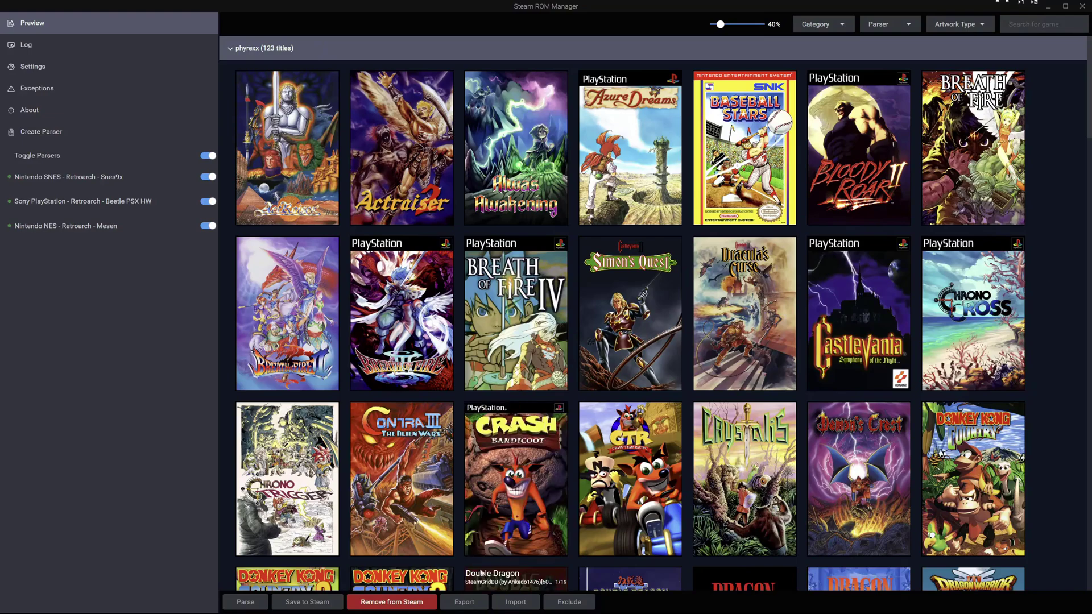
click(569, 602)
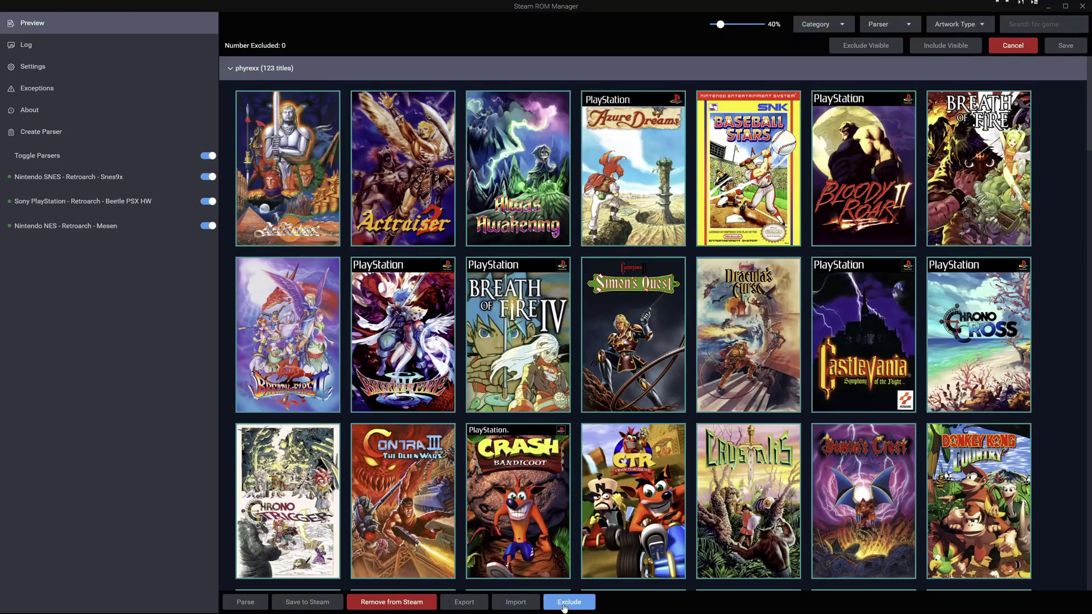
click(641, 302)
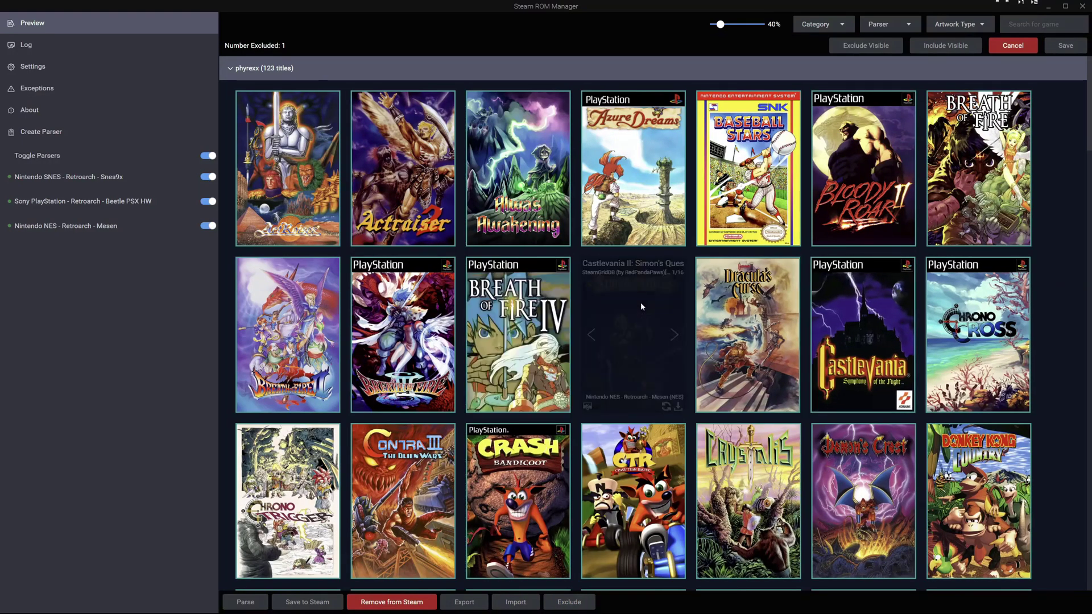
click(750, 315)
click(863, 334)
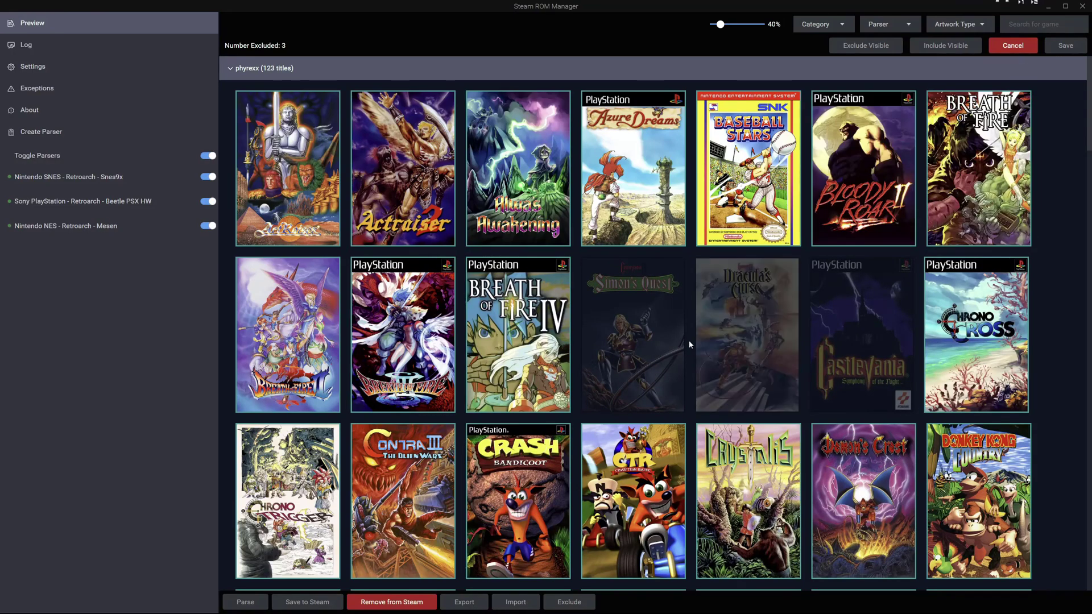
click(1003, 45)
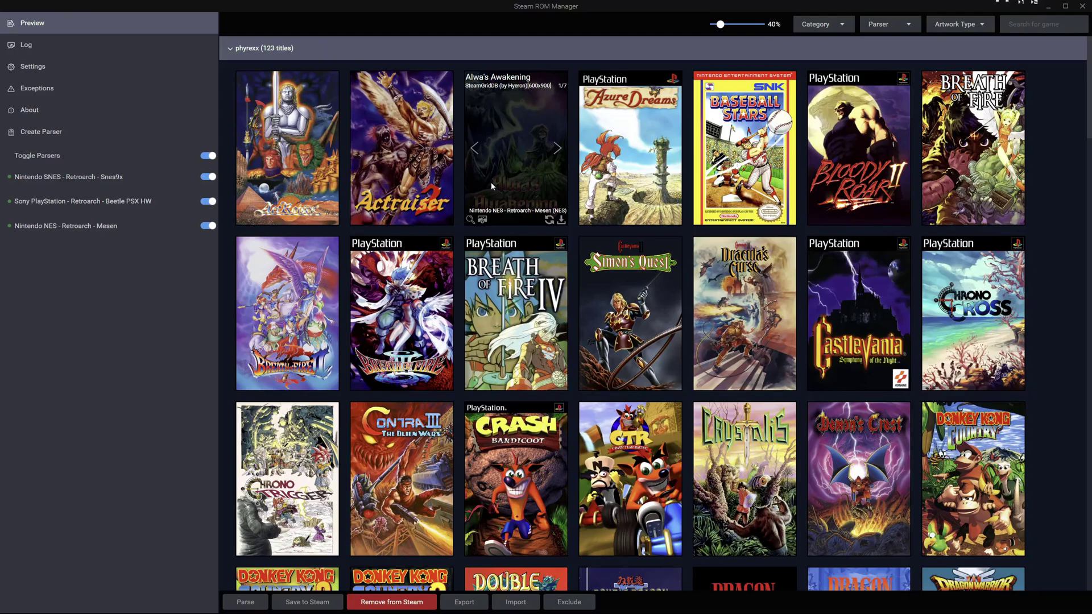
Step: Duplicate the Sony PlayStation - Retroarch - Beetle PSX HW parser
click(96, 179)
click(99, 202)
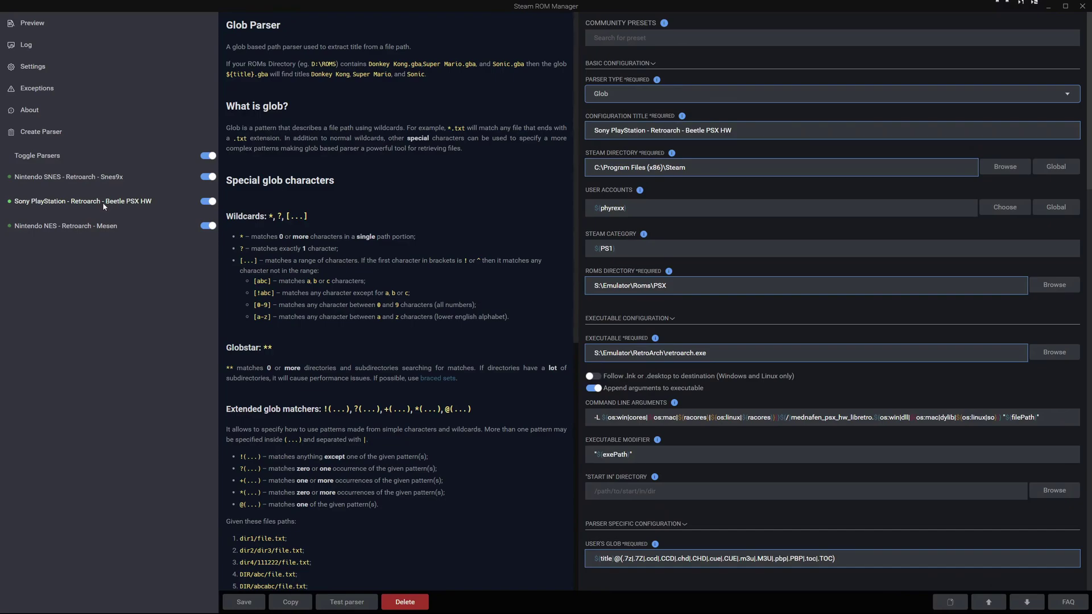
click(290, 602)
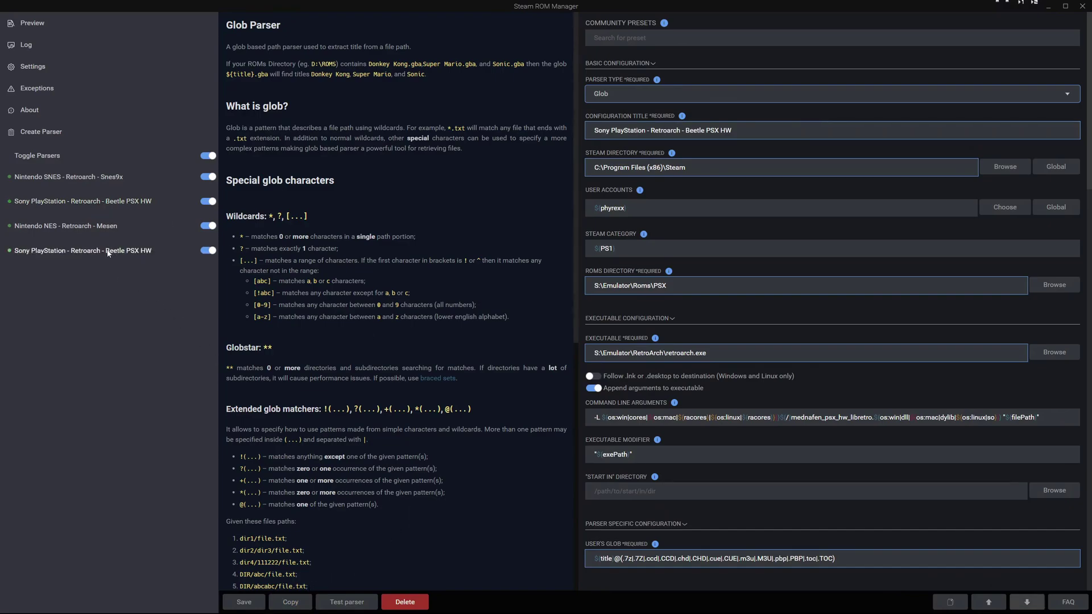
Step: Copy the name pcsx_rearmed_libretro from RetroArch's cores folder and replace the core name in the duplicated parser's command line arguments with it
key(alt+Tab)
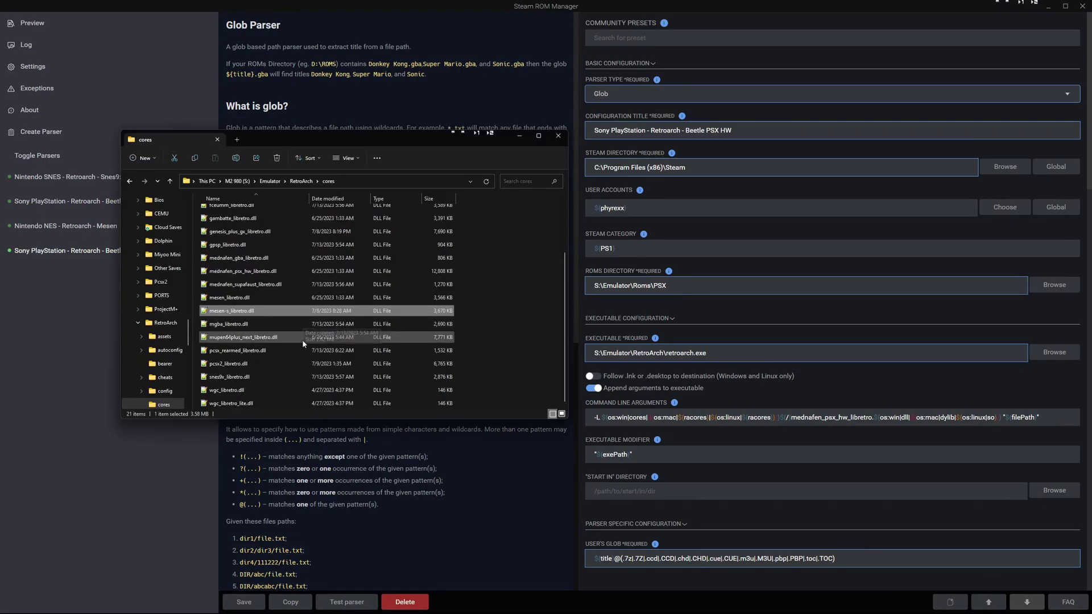
right_click(230, 356)
click(287, 366)
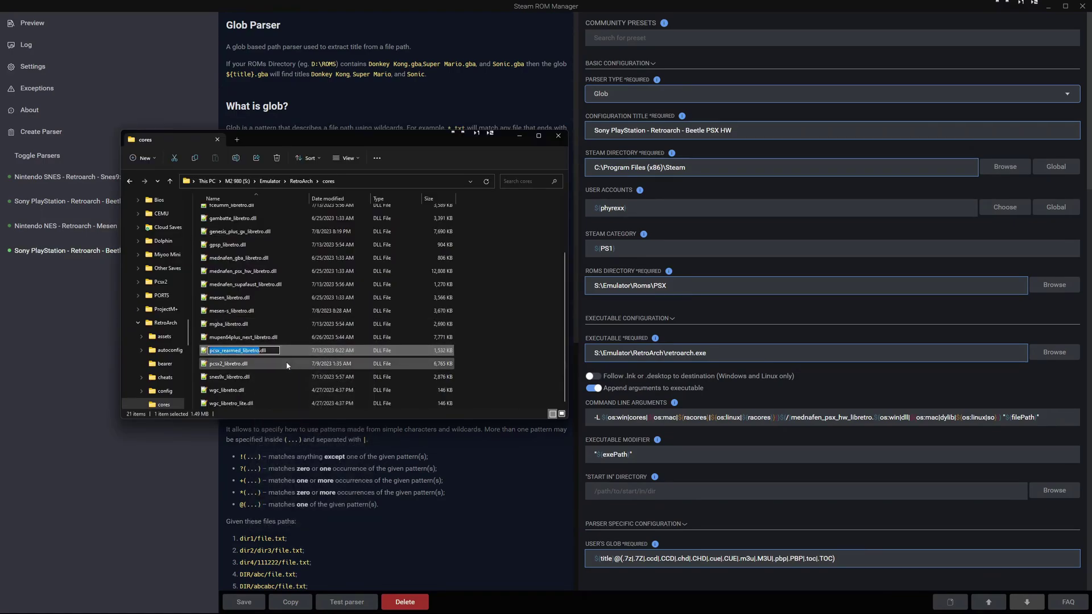
key(alt+Tab)
drag(791, 417, 872, 422)
key(ctrl+v)
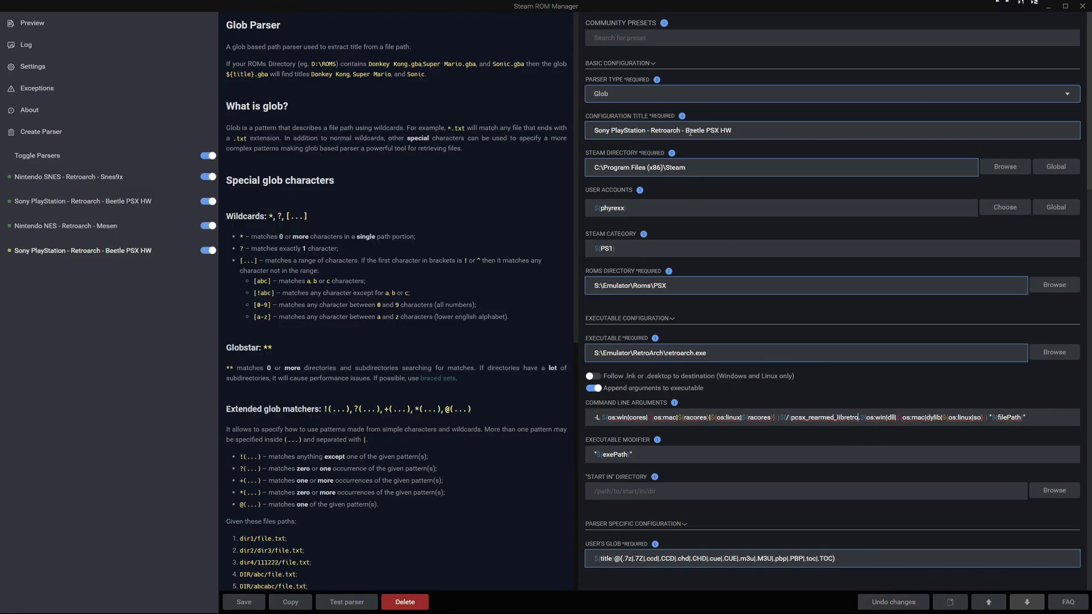
Step: Change the duplicated parser's configuration title to Sony PlayStation - Retroarch - pcsx_rearmed_libretro and save the parser
drag(685, 131, 733, 131)
key(ctrl+v)
click(257, 603)
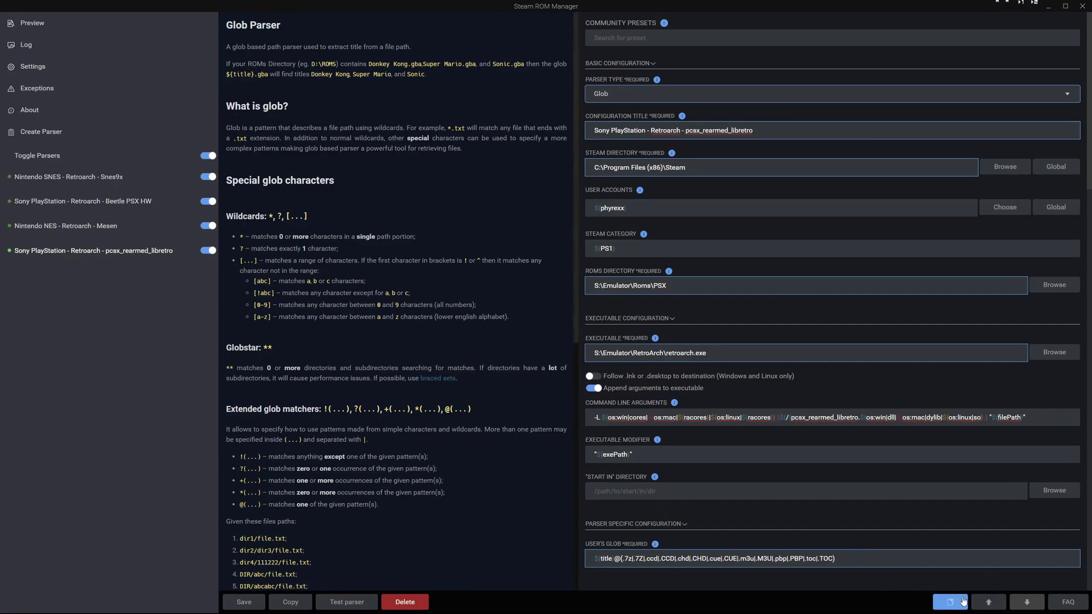
Step: Reorder the parser list so the pcsx_rearmed_libretro parser sits directly below the Beetle PSX HW parser
click(991, 605)
click(991, 606)
click(1026, 605)
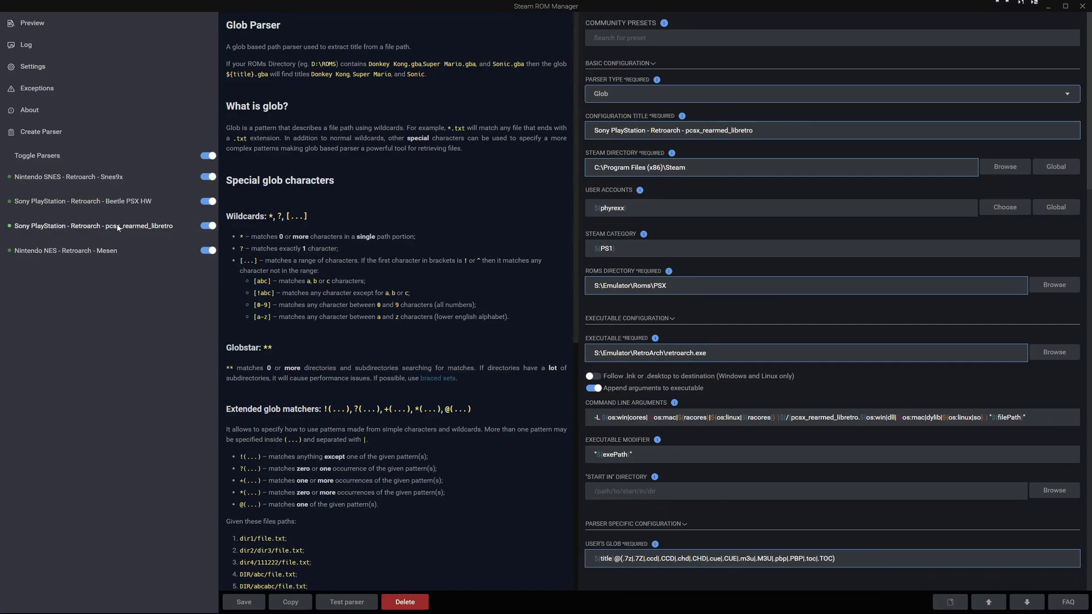
Step: Disable the Mesen, Snes9x and Beetle PSX HW parsers and parse only the pcsx_rearmed_libretro games in the preview
click(209, 251)
click(208, 177)
click(208, 201)
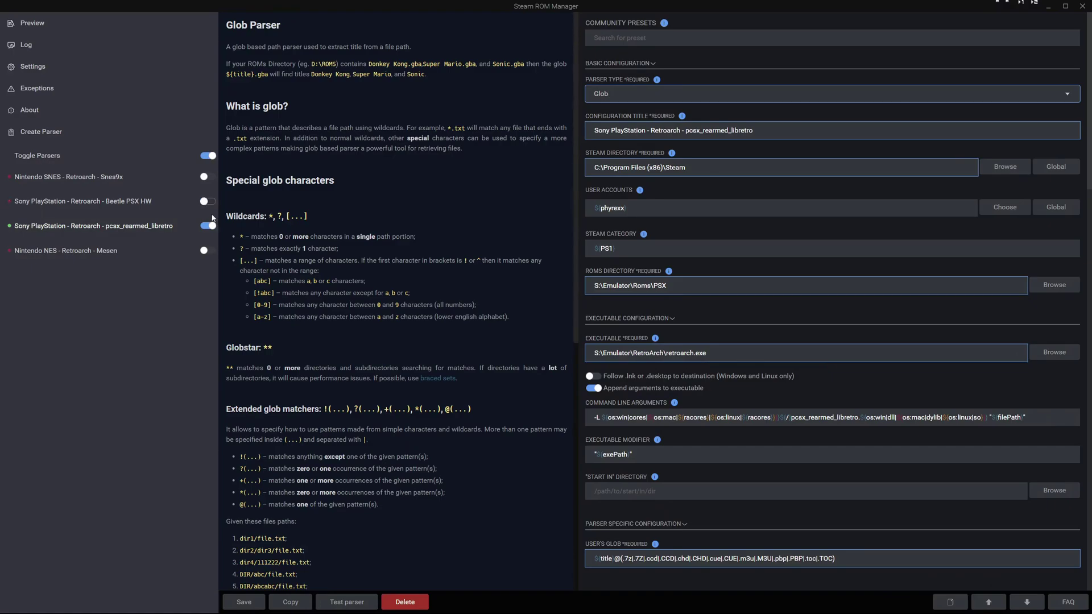
click(50, 26)
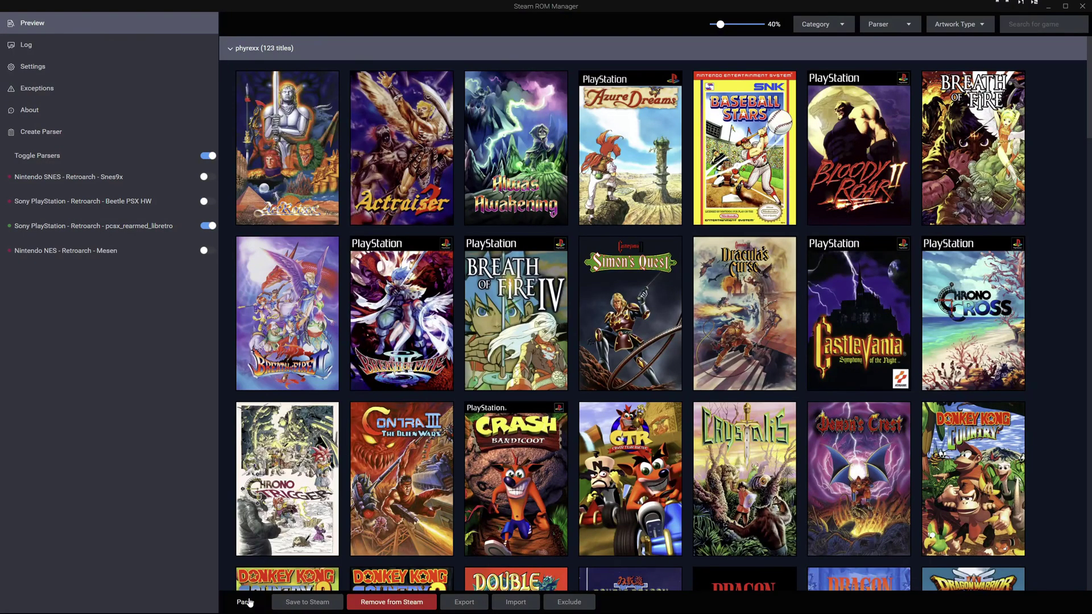
click(246, 602)
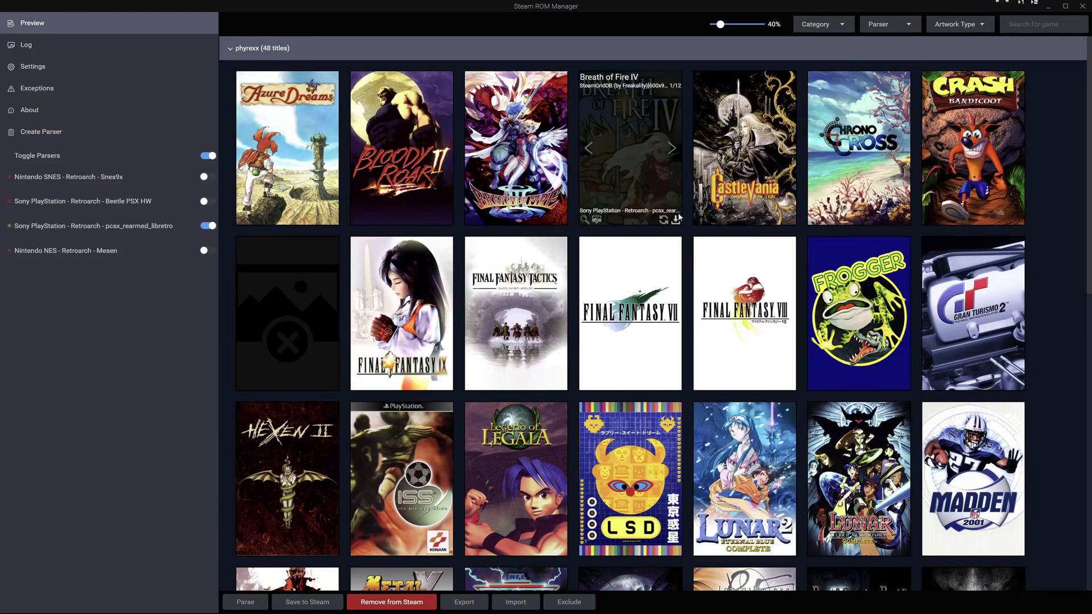
Step: Exclude all games of the pcsx_rearmed_libretro parser except Final Fantasy VII, VIII, IX and Final Fantasy Tactics, and save the exclusions
click(569, 603)
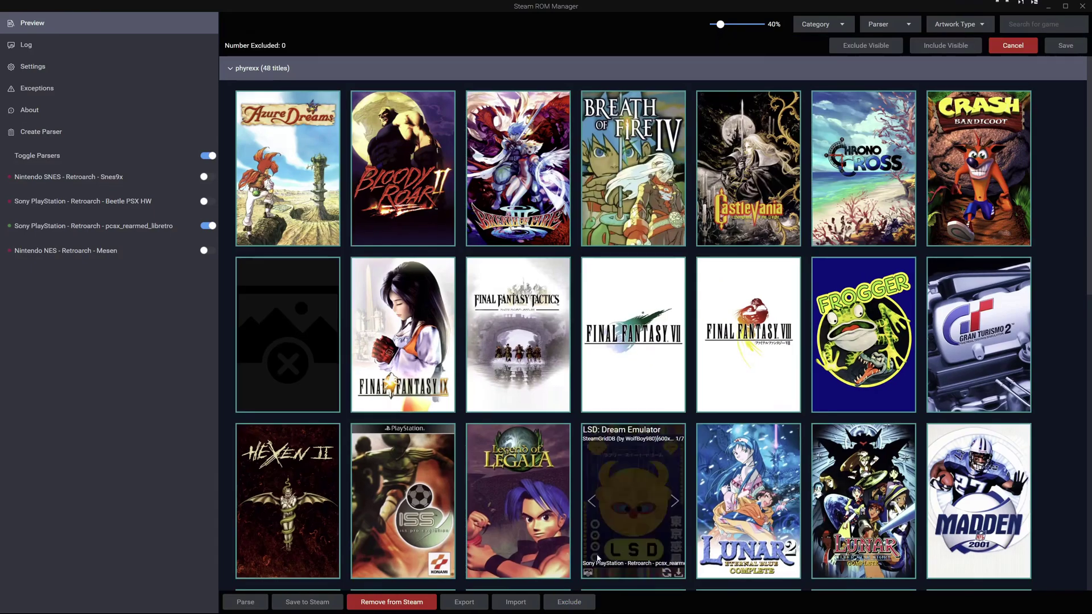
click(862, 47)
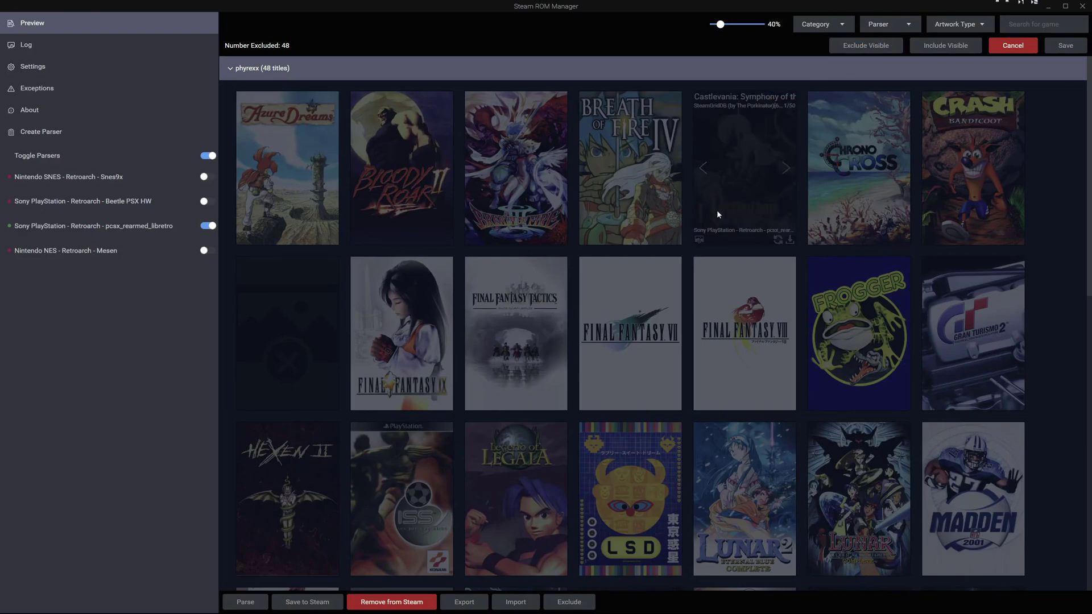
click(748, 342)
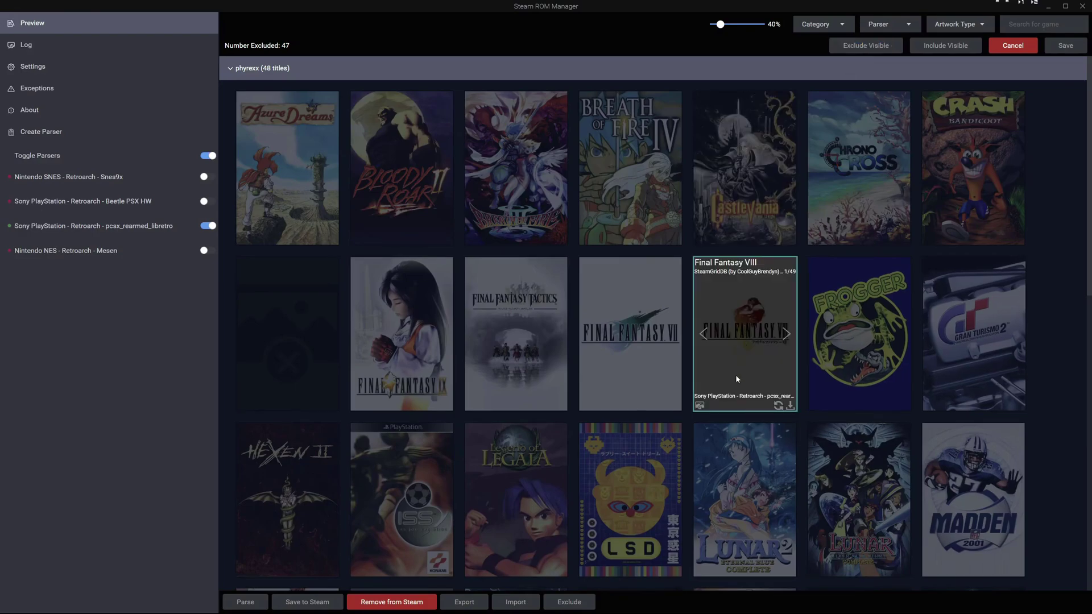
click(632, 367)
click(512, 342)
click(432, 393)
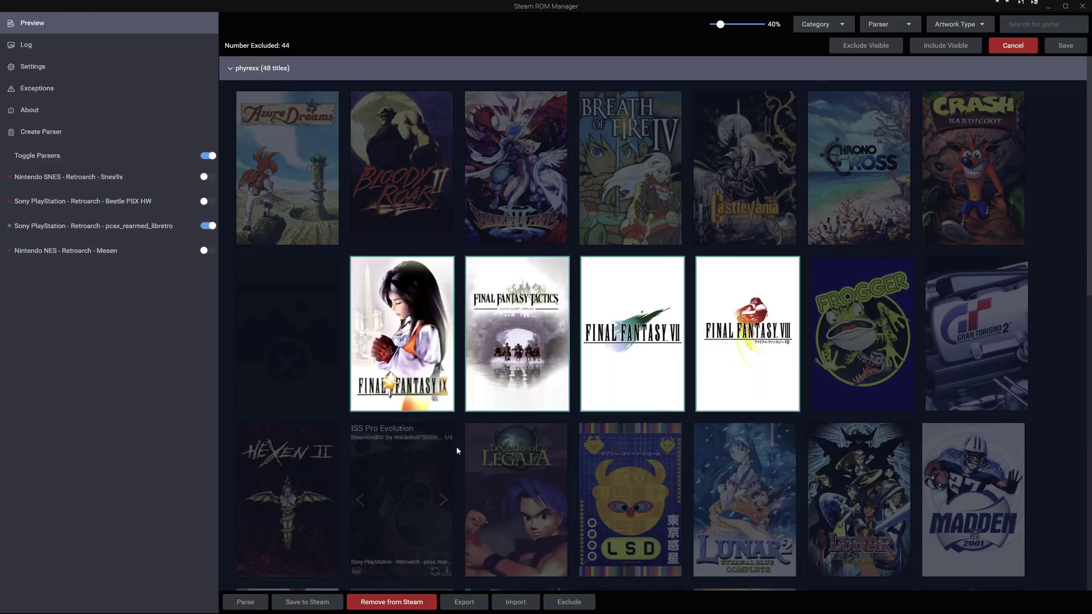
mouse_move(763, 332)
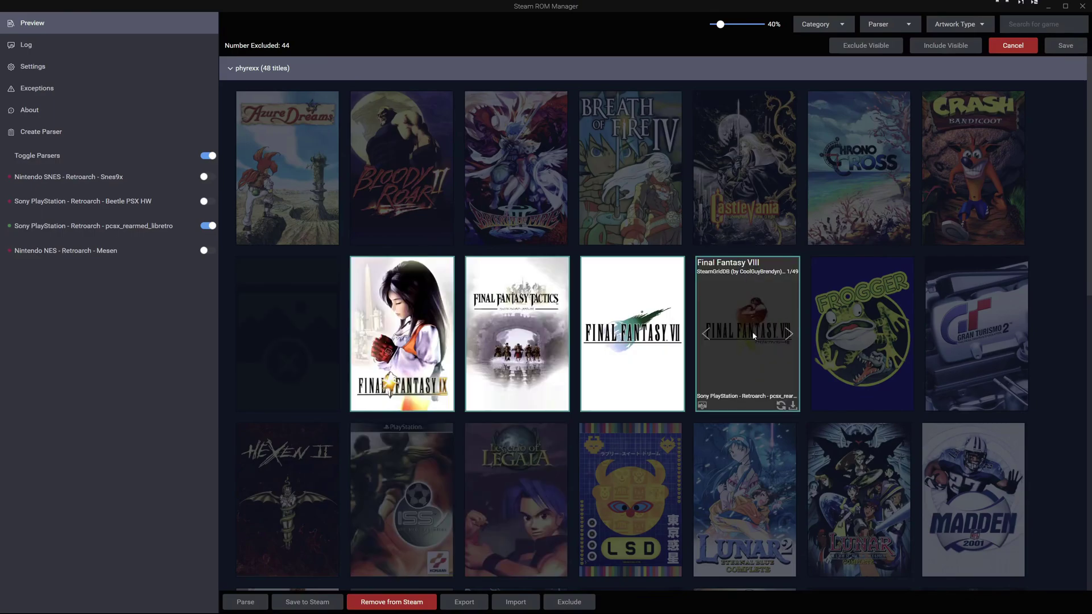
click(1061, 49)
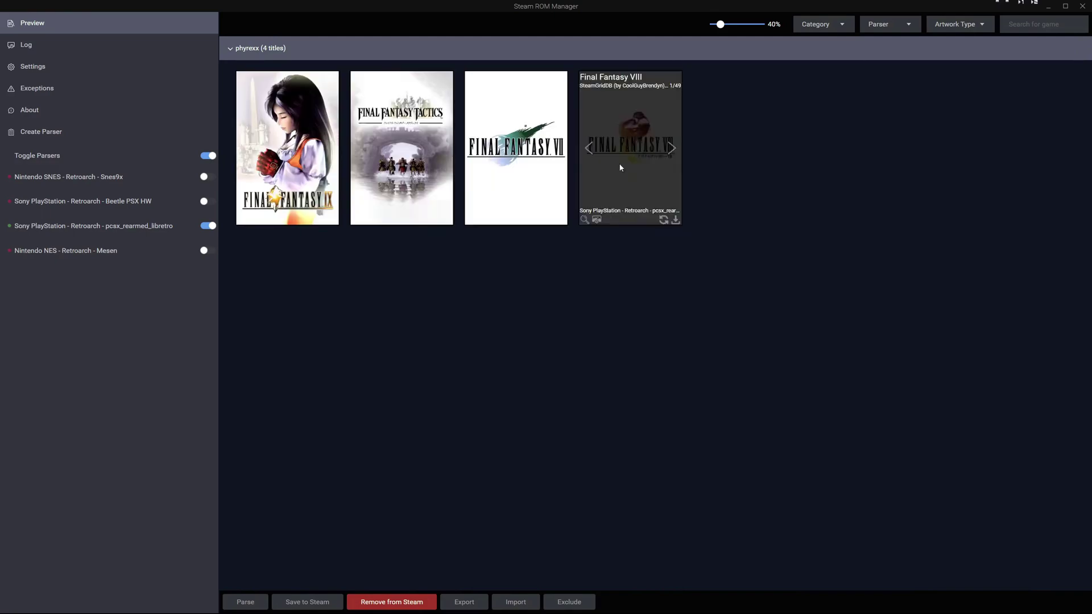
Step: Disable the pcsx_rearmed_libretro parser, enable the Beetle PSX HW parser, and parse its games
mouse_move(404, 165)
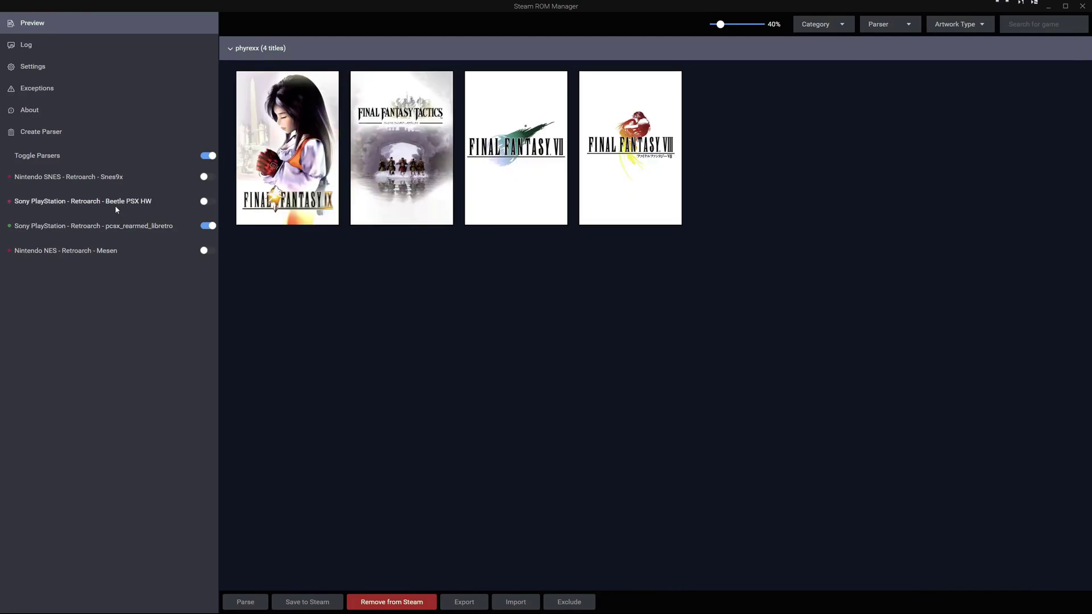
click(209, 226)
click(208, 203)
click(252, 598)
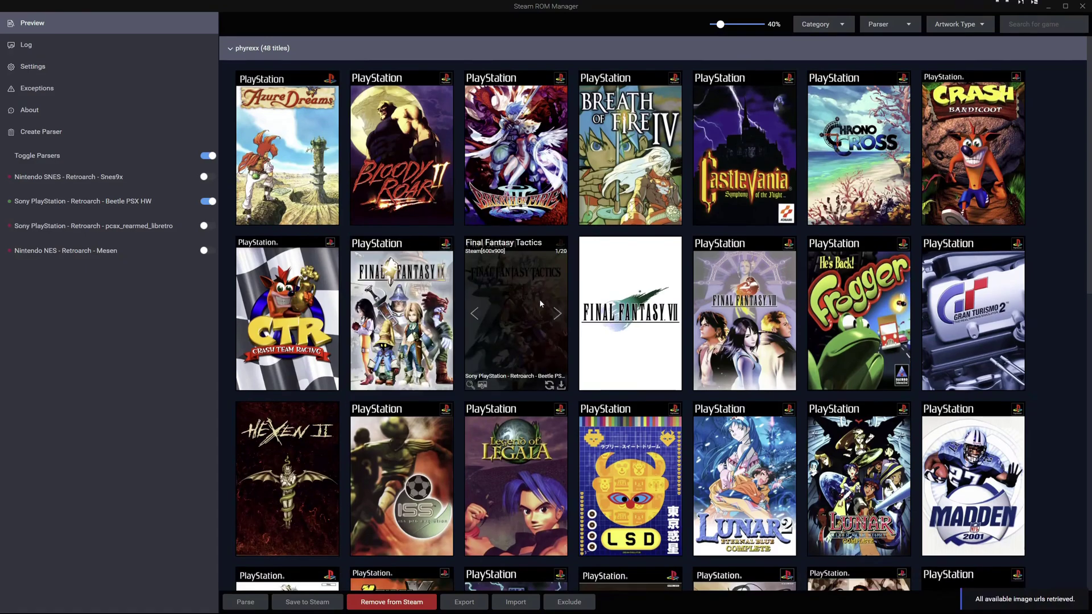
Step: Exclude Final Fantasy VII, VIII, IX and Final Fantasy Tactics from the Beetle PSX HW parser and save the exclusions
click(579, 600)
click(634, 369)
click(737, 372)
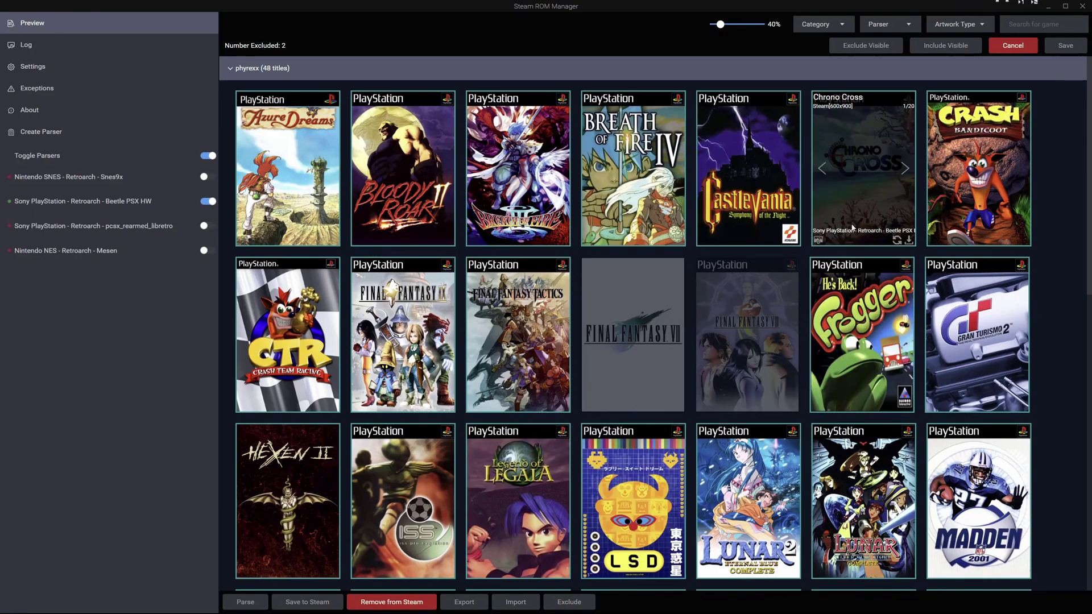
click(485, 342)
click(403, 335)
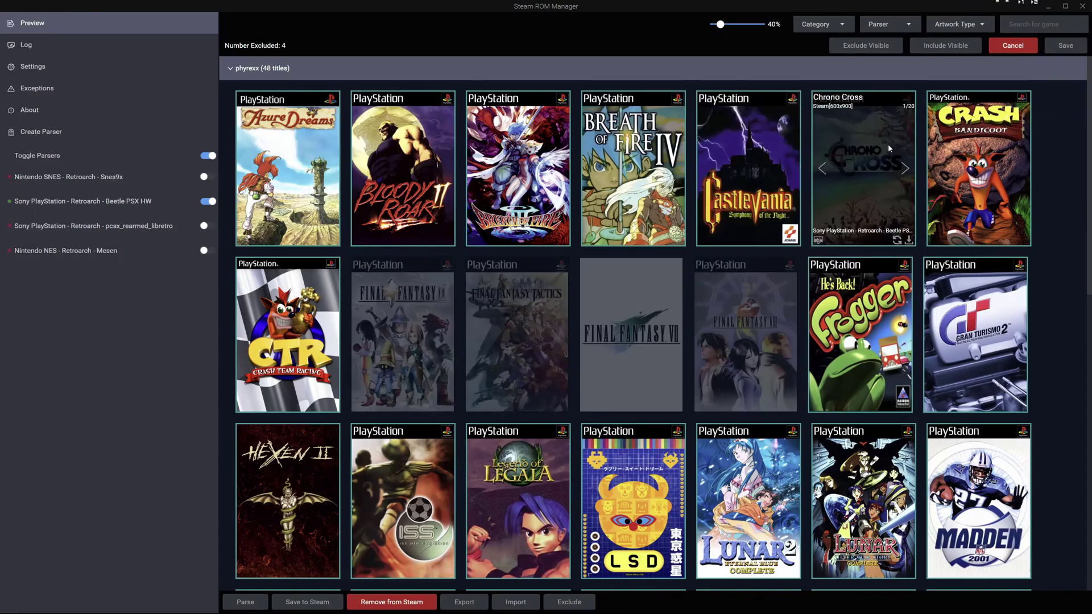
click(1068, 45)
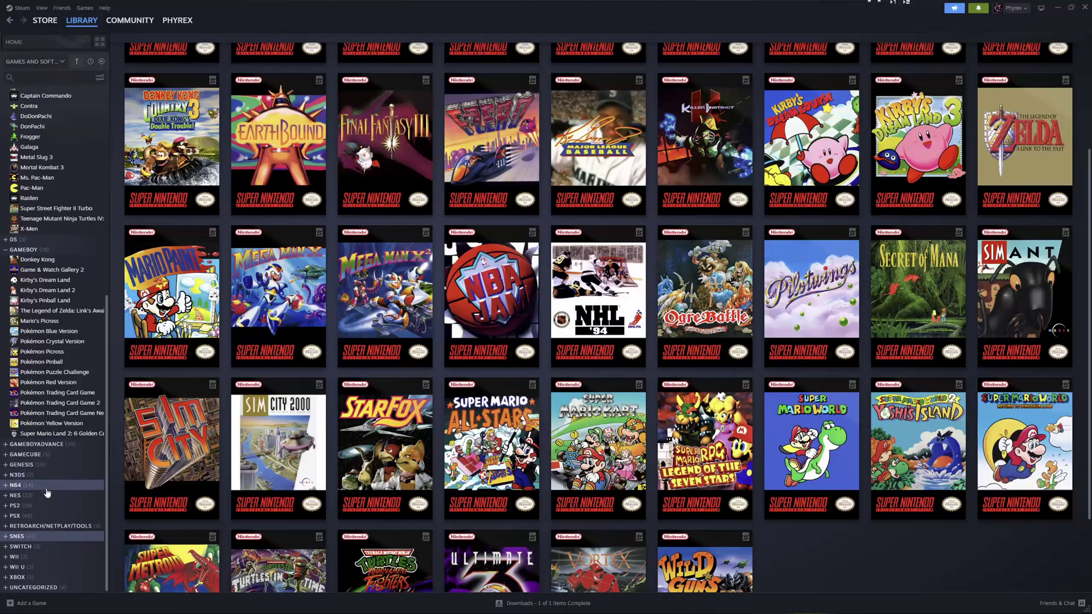
Step: Look through the covers of the NES and GAMEBOYADVANCE collections in the Steam library
click(42, 495)
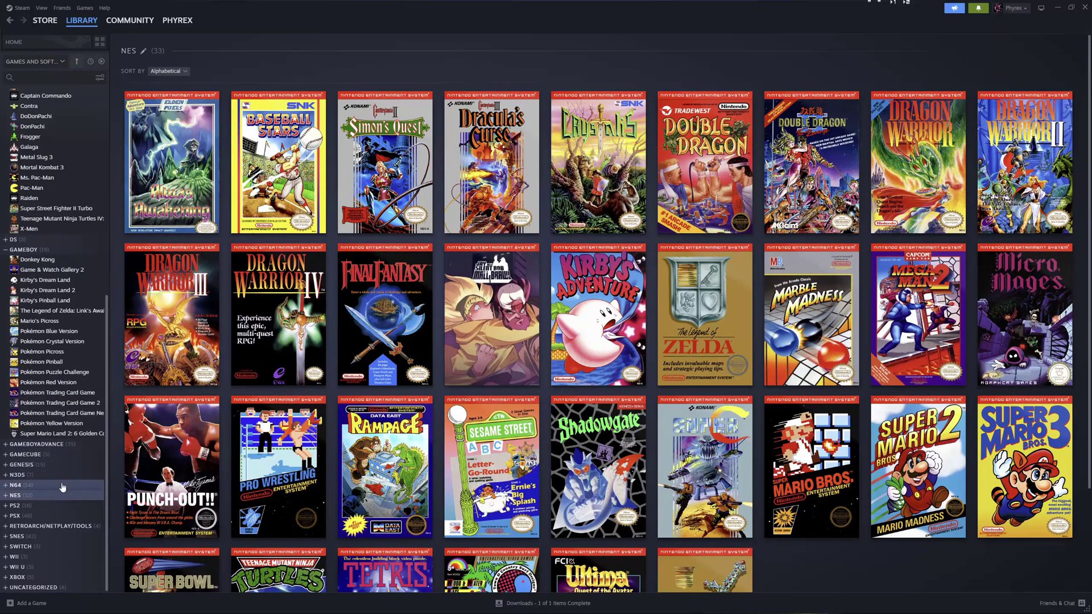
click(68, 450)
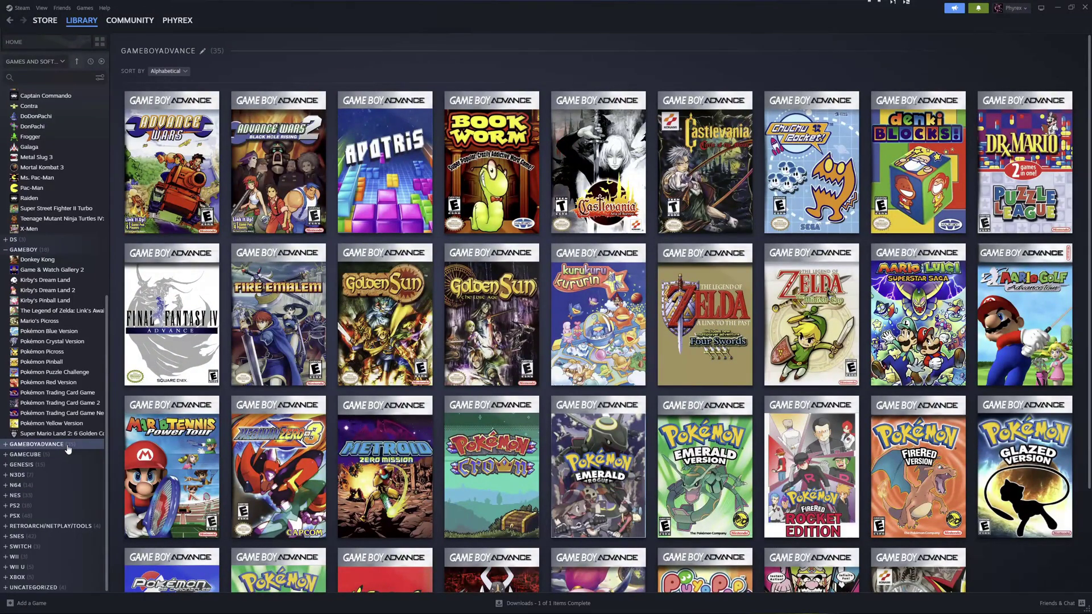